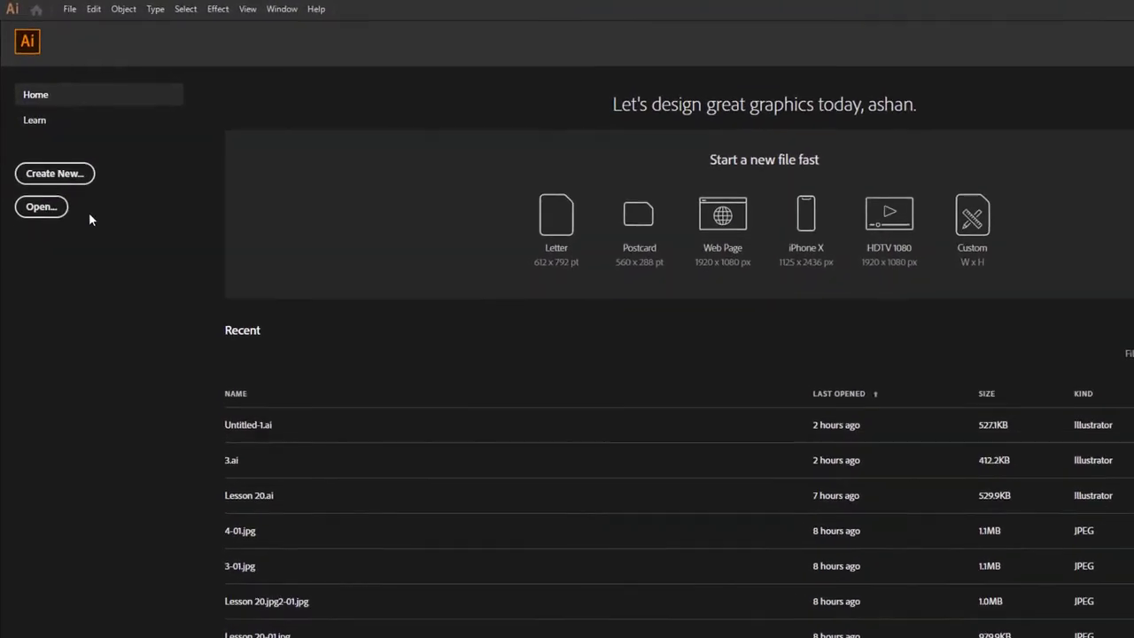
# Create a new 3000 × 2000 px document in pixels named 'Warp Text'.
pyautogui.click(74, 191)
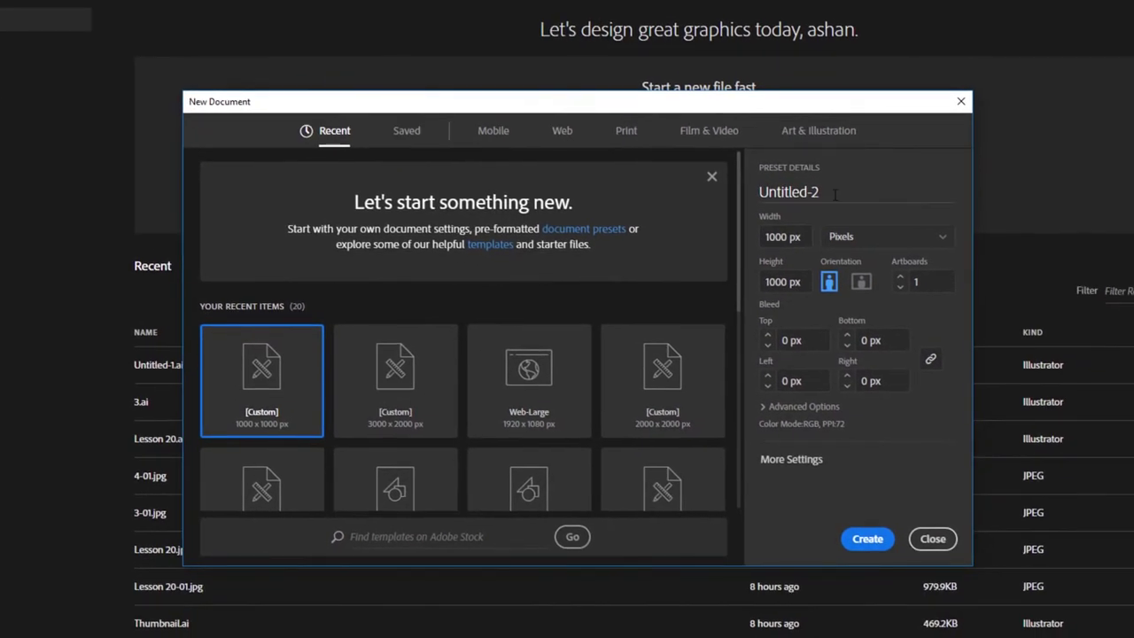
pyautogui.moveTo(820, 192); pyautogui.dragTo(749, 193)
pyautogui.press('BackSpace')
pyautogui.write('arp ')
pyautogui.write('Text')
pyautogui.click(847, 238)
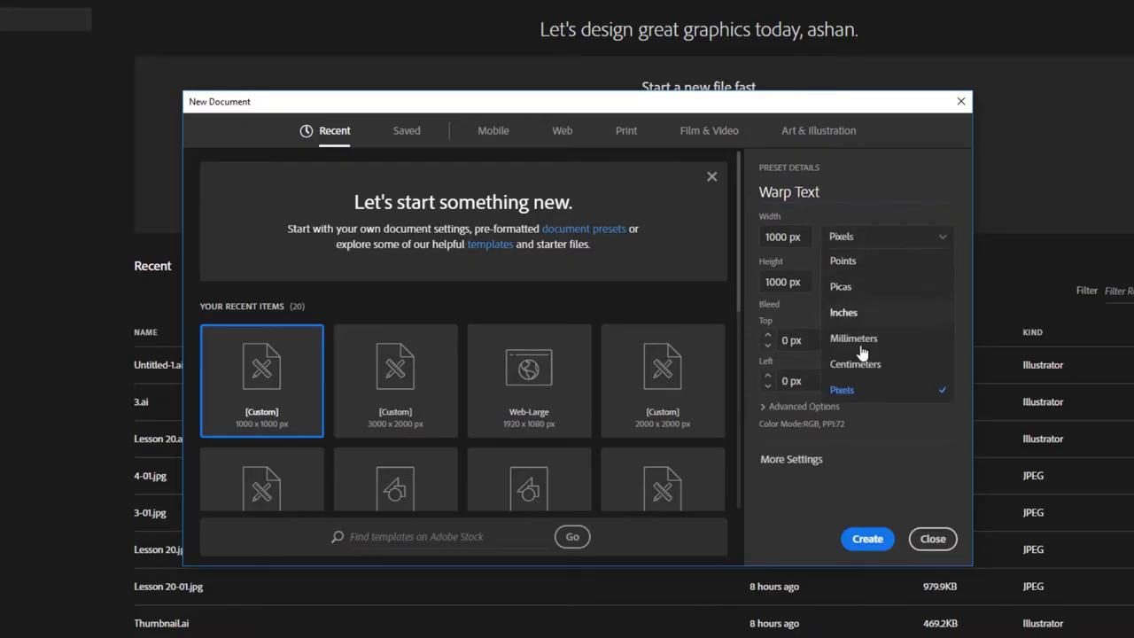
pyautogui.click(862, 400)
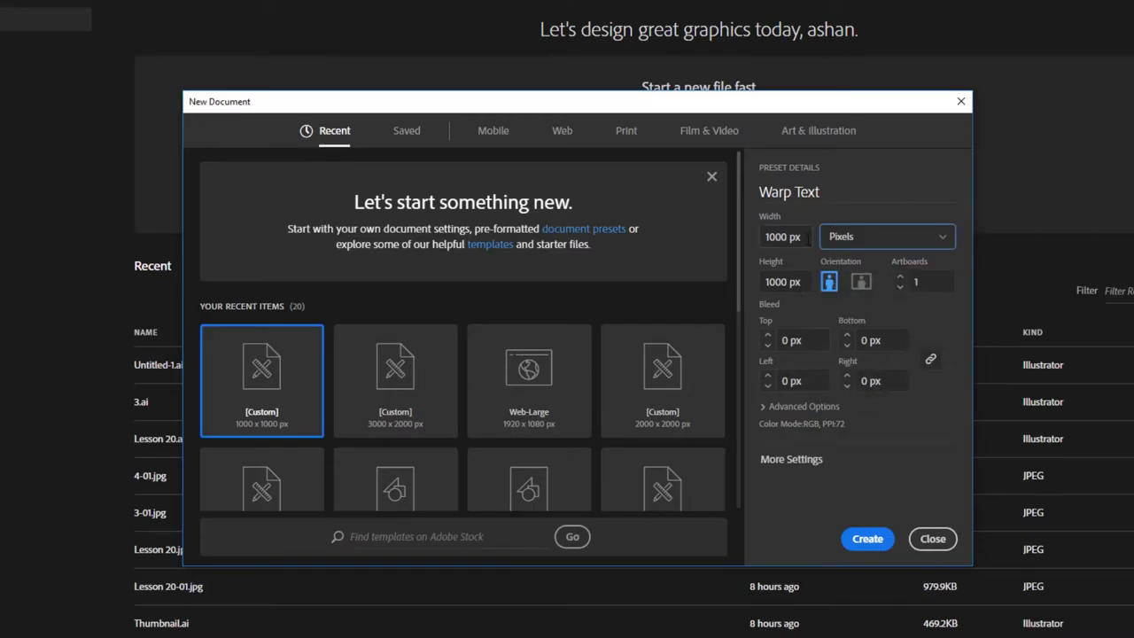
pyautogui.click(808, 237)
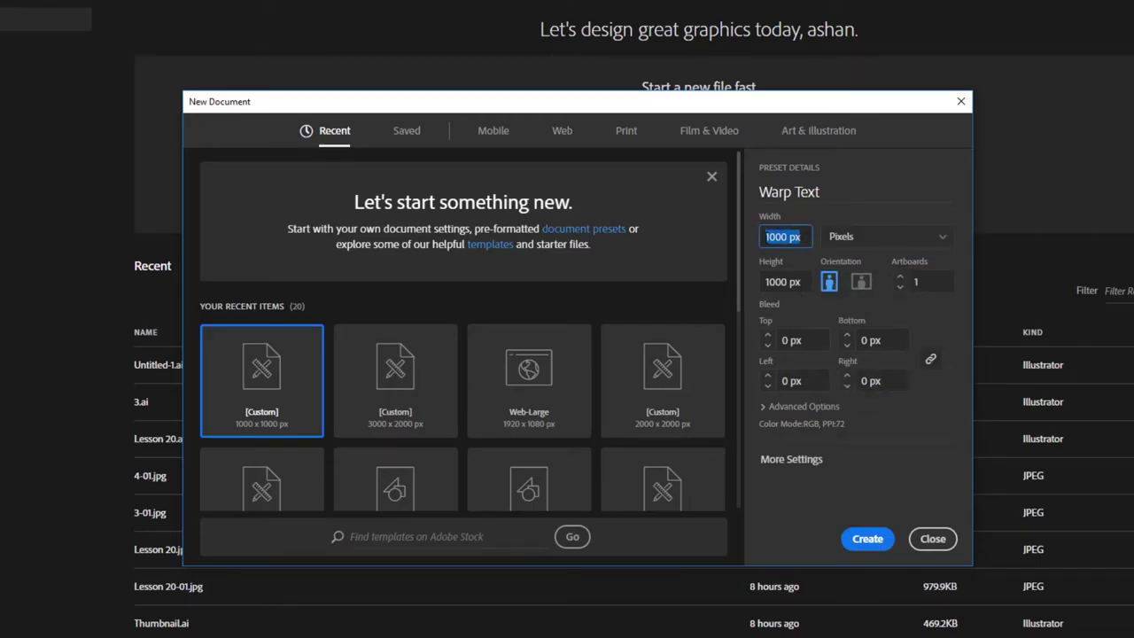
pyautogui.press('BackSpace')
pyautogui.write('3')
pyautogui.write('000')
pyautogui.press('Tab')
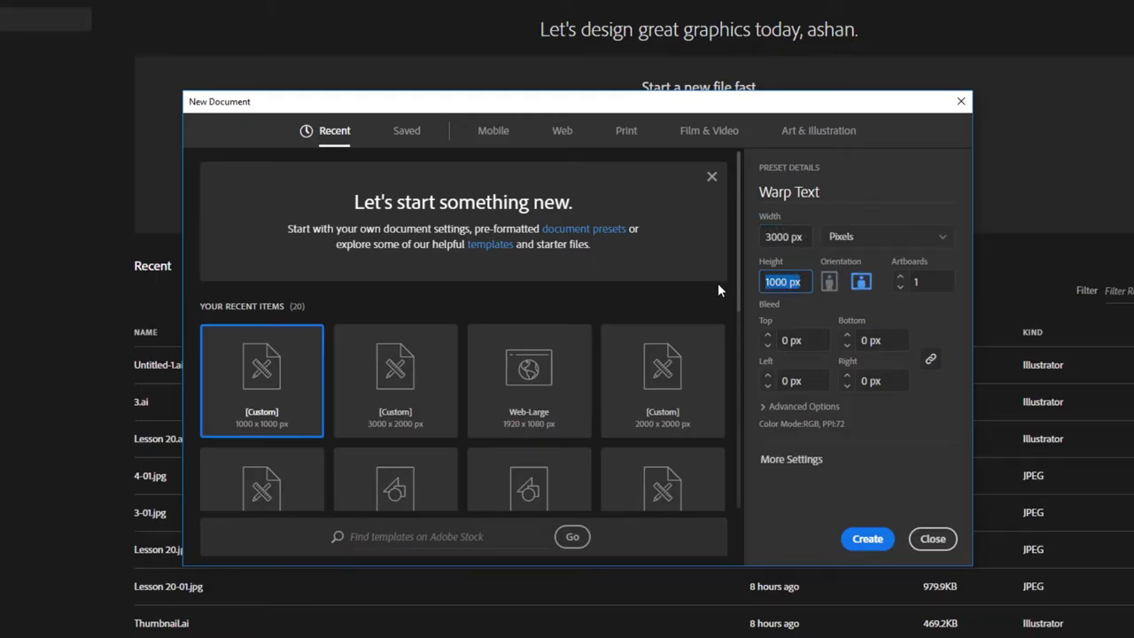
pyautogui.write('2000')
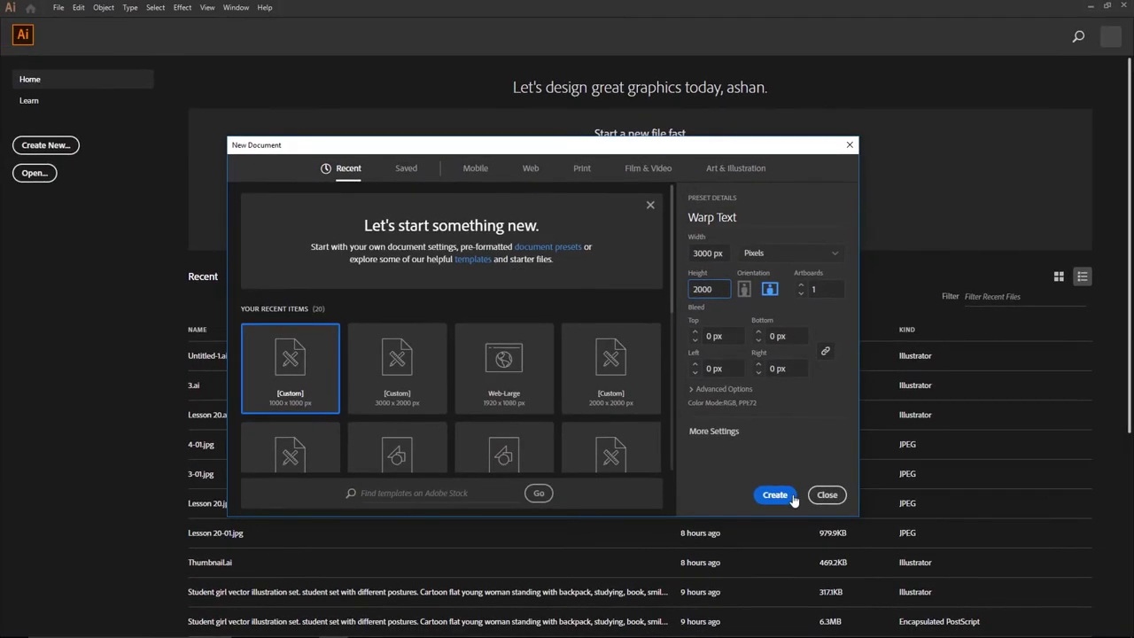
pyautogui.click(827, 513)
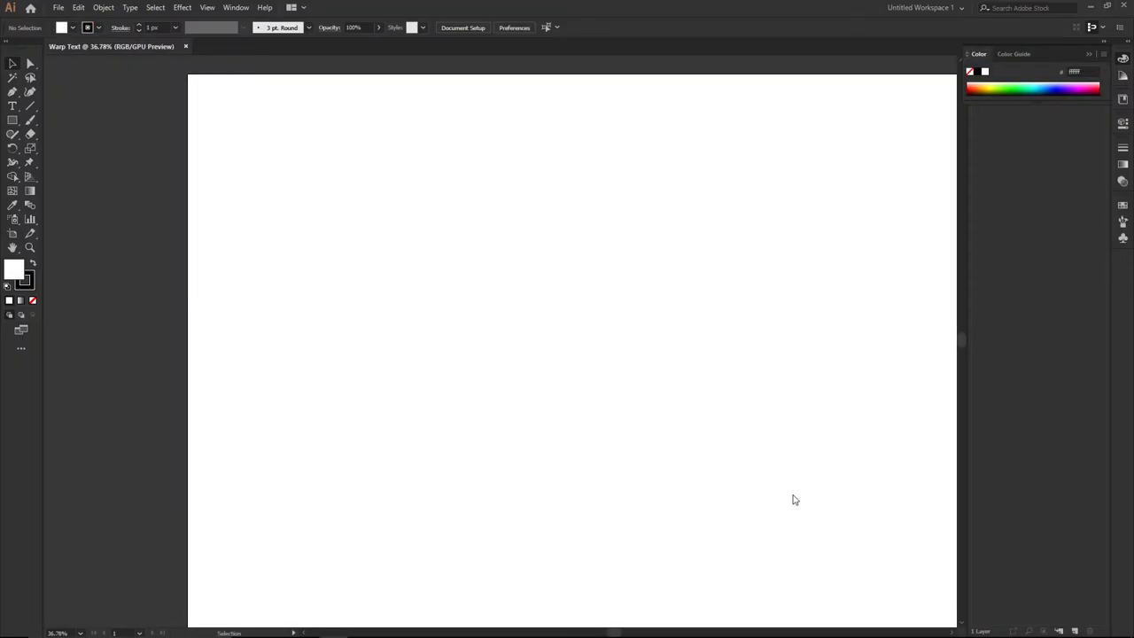
# Fit the artboard in the window and switch to the Rectangle tool.
pyautogui.click(209, 9)
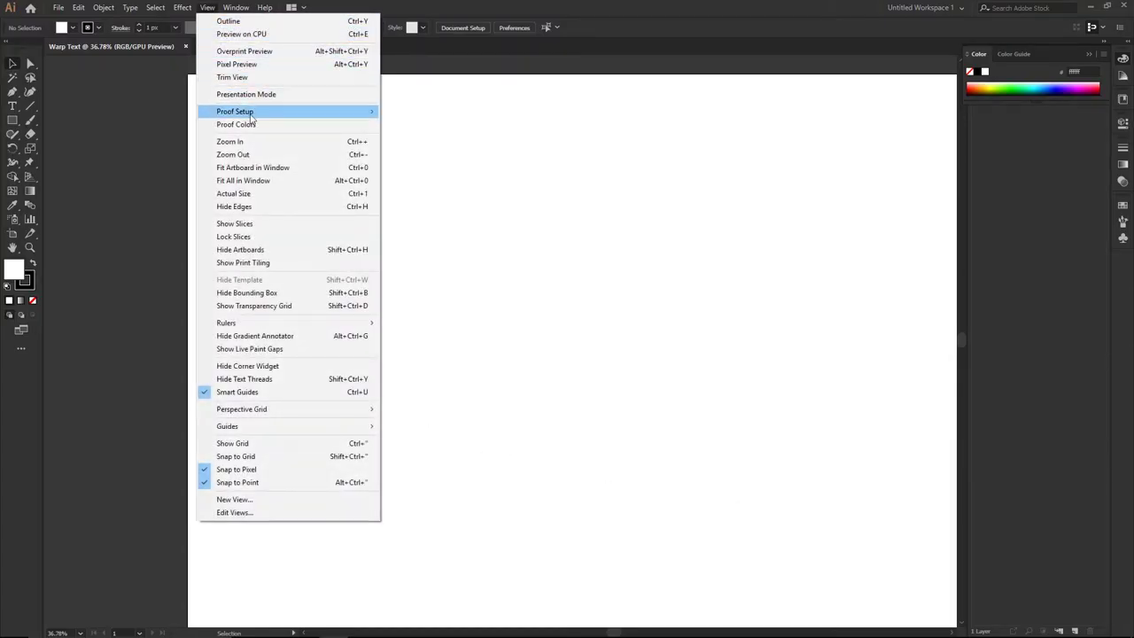
pyautogui.click(259, 168)
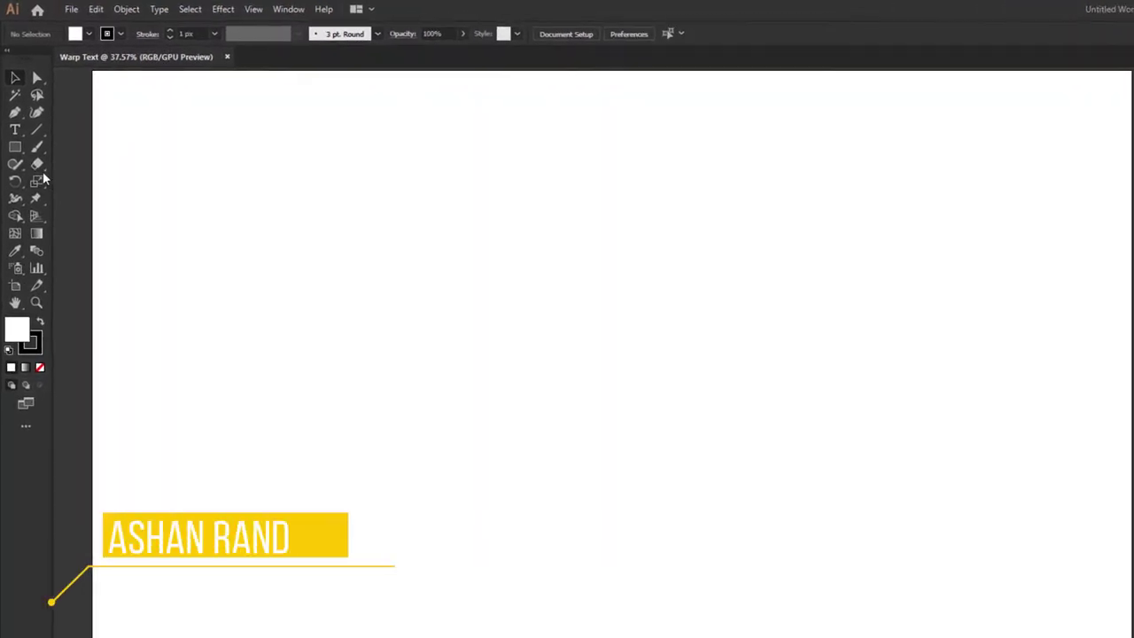
pyautogui.click(18, 154)
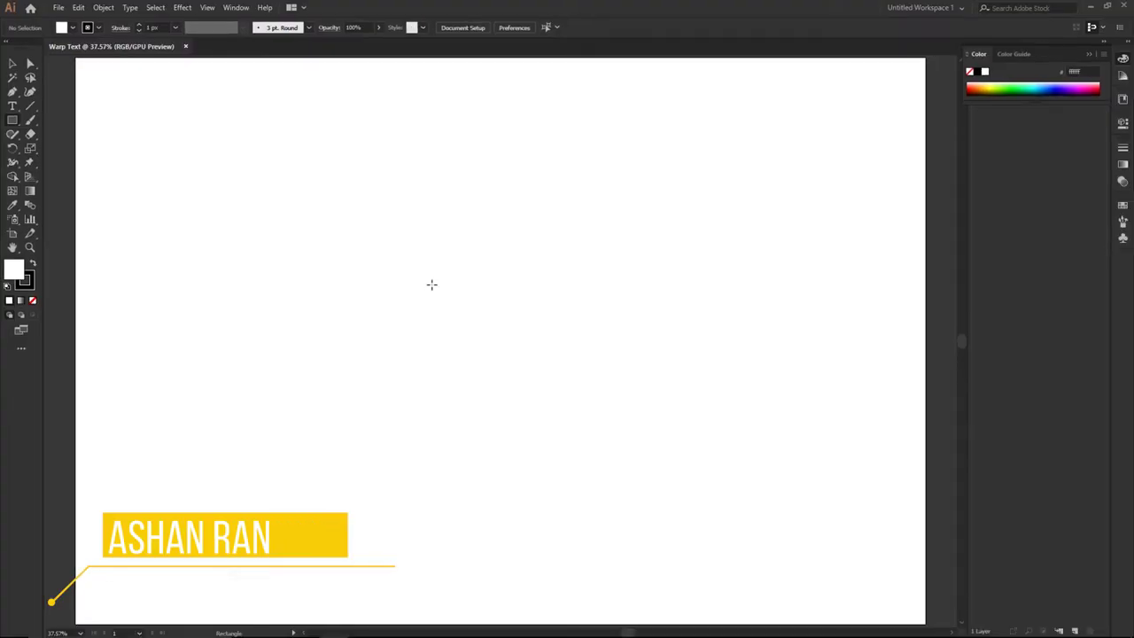
# Draw an exact 910 × 910 px square, then deselect it with the Selection tool.
pyautogui.click(432, 284)
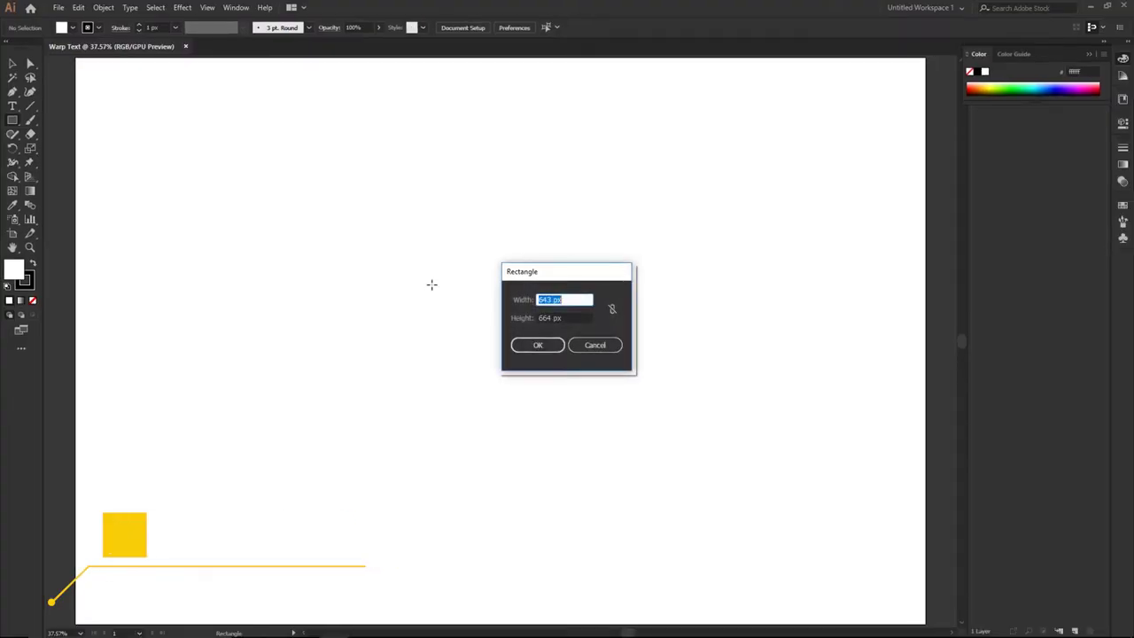
pyautogui.write('9')
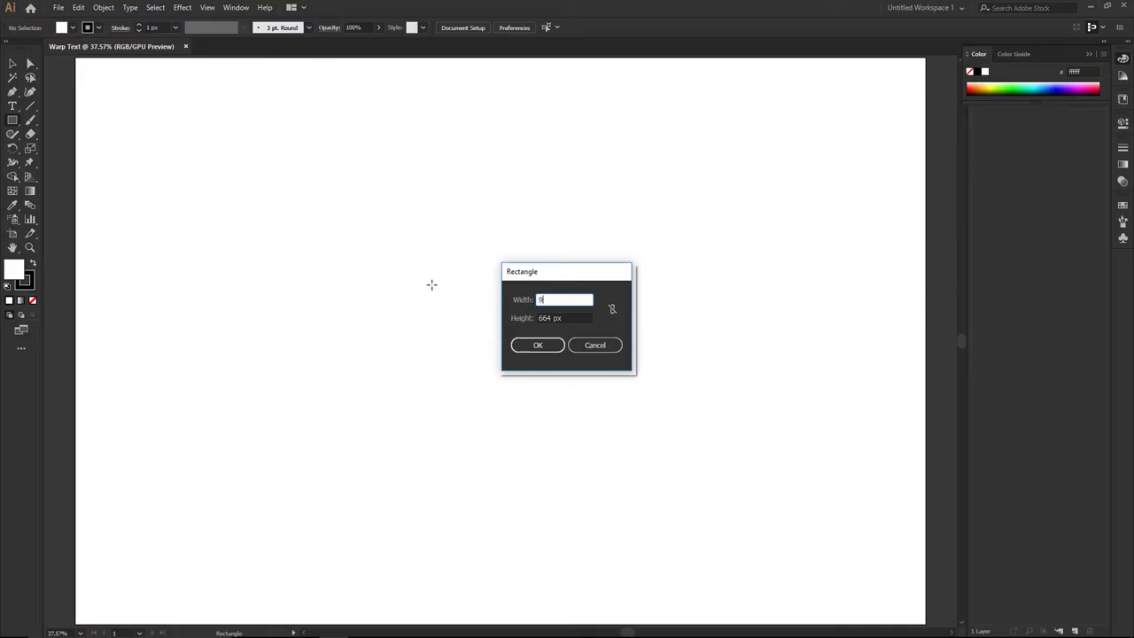
pyautogui.write('10')
pyautogui.press('Tab')
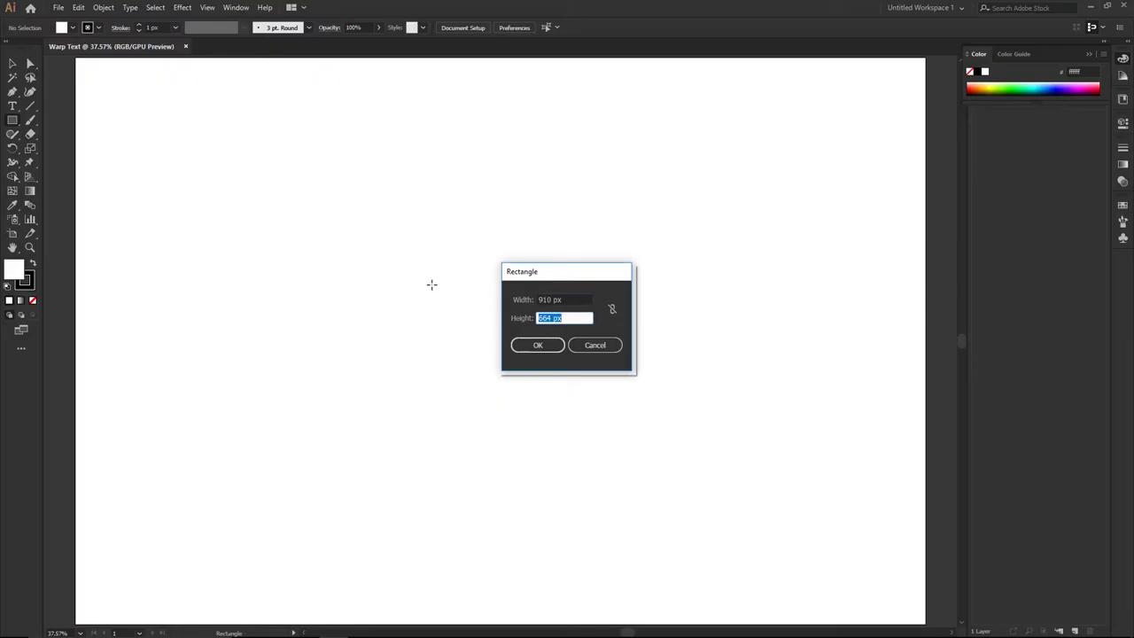
pyautogui.write('91')
pyautogui.write('0')
pyautogui.press('Return')
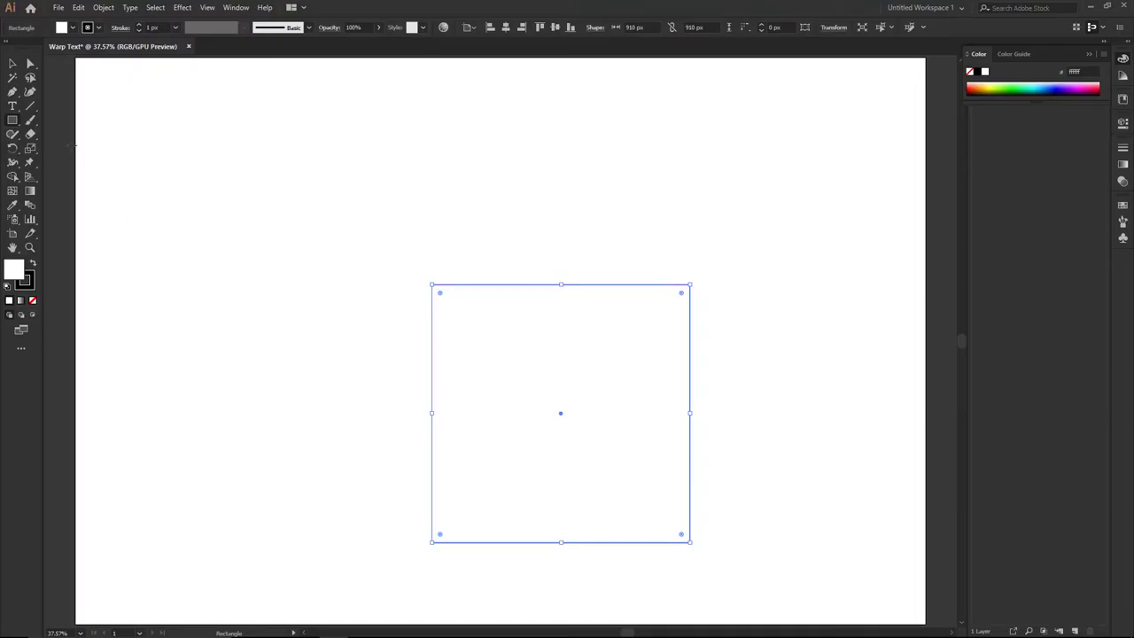
pyautogui.click(14, 63)
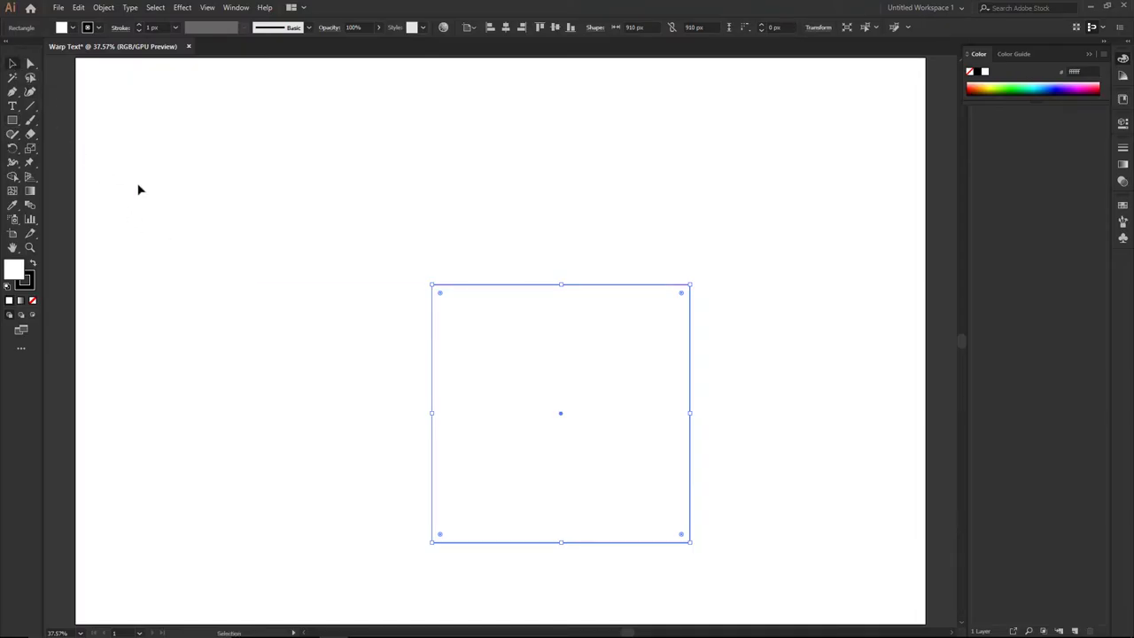
pyautogui.click(412, 231)
pyautogui.keyDown('alt'); pyautogui.scroll(-2, 425, 247); pyautogui.keyUp('alt')
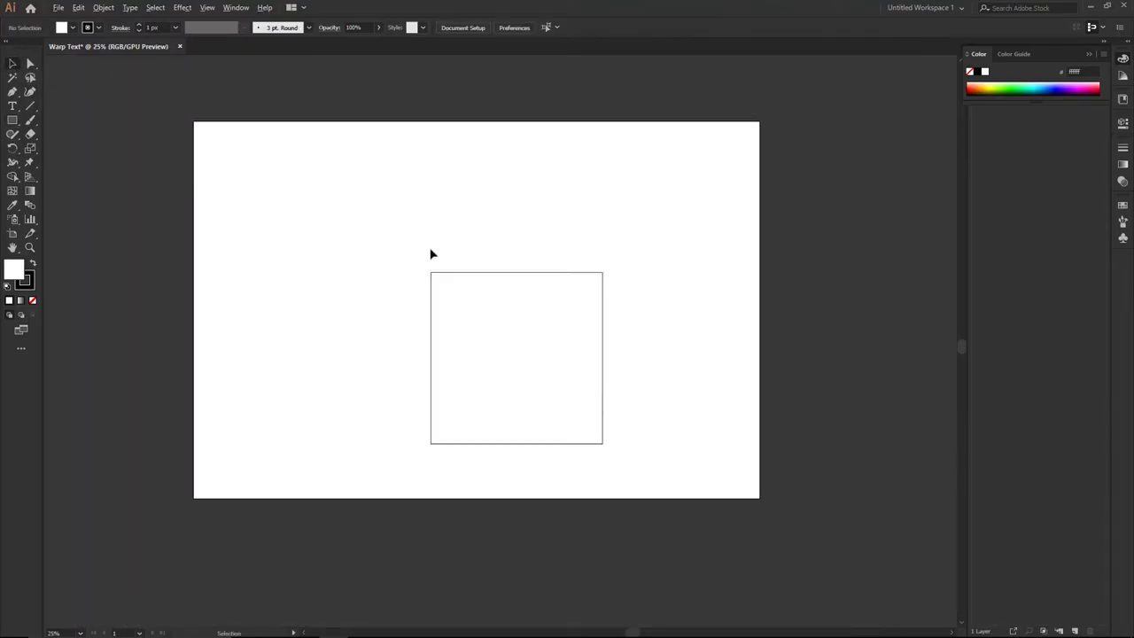
# Give the square no stroke and a light blue RGB 127/191/236 fill.
pyautogui.moveTo(361, 293)
pyautogui.mouseDown()
pyautogui.moveTo(527, 414)
pyautogui.moveTo(629, 465)
pyautogui.mouseUp()
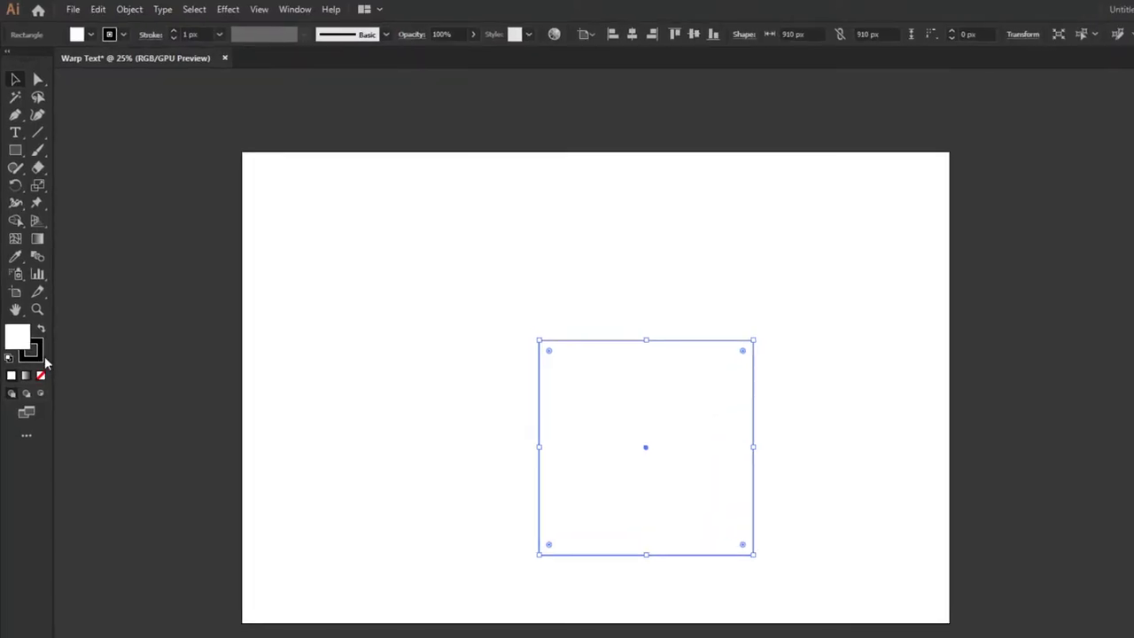
pyautogui.click(41, 377)
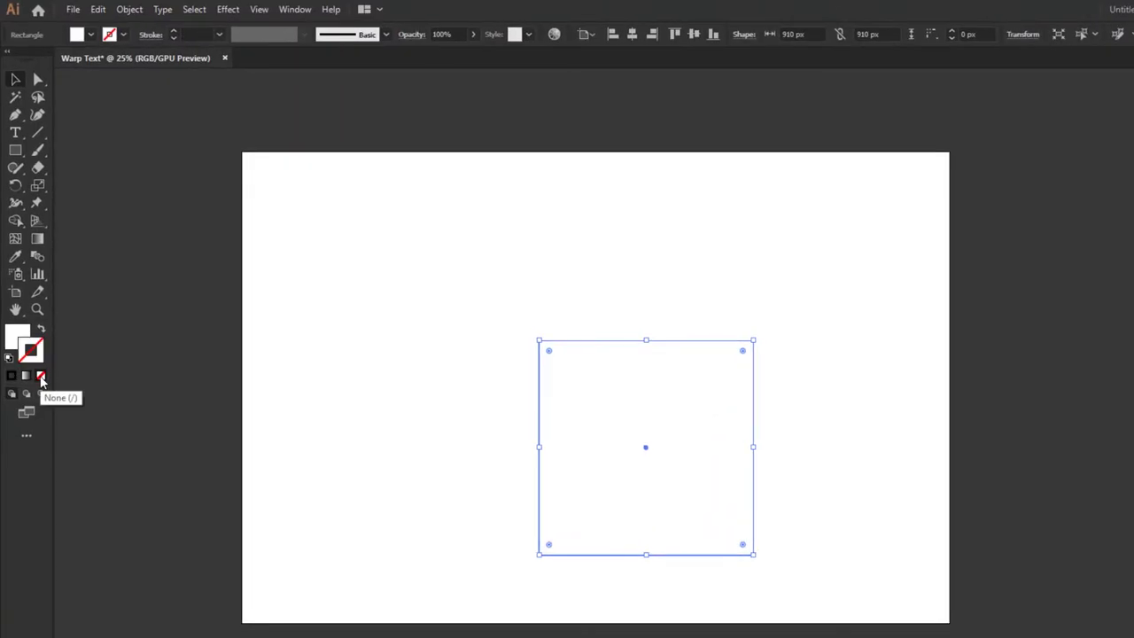
pyautogui.doubleClick(18, 340)
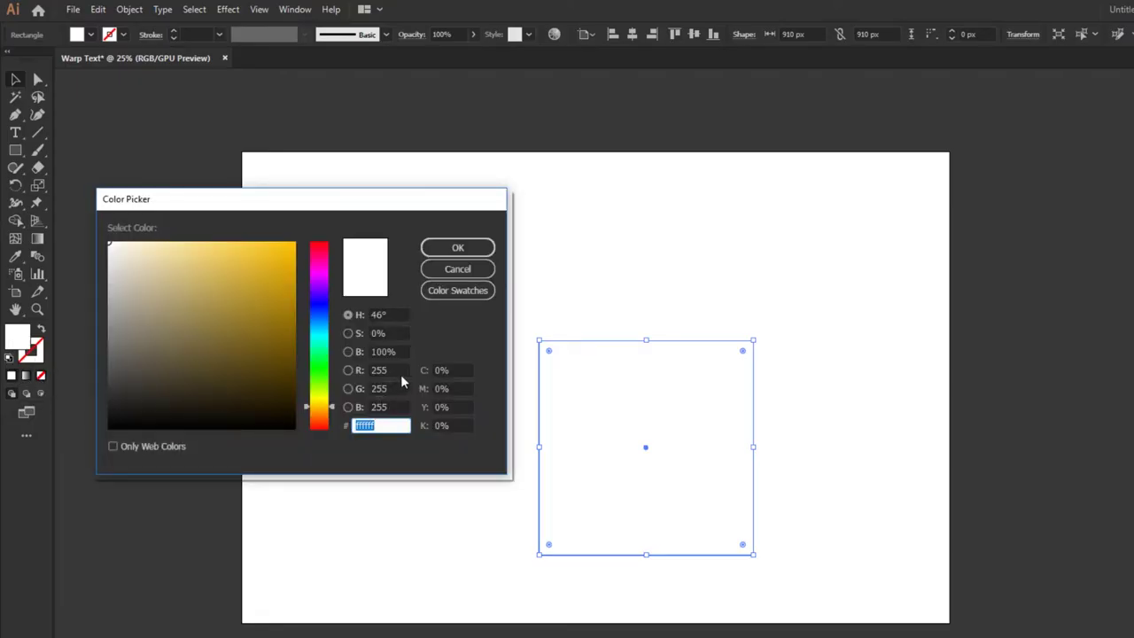
pyautogui.click(401, 370)
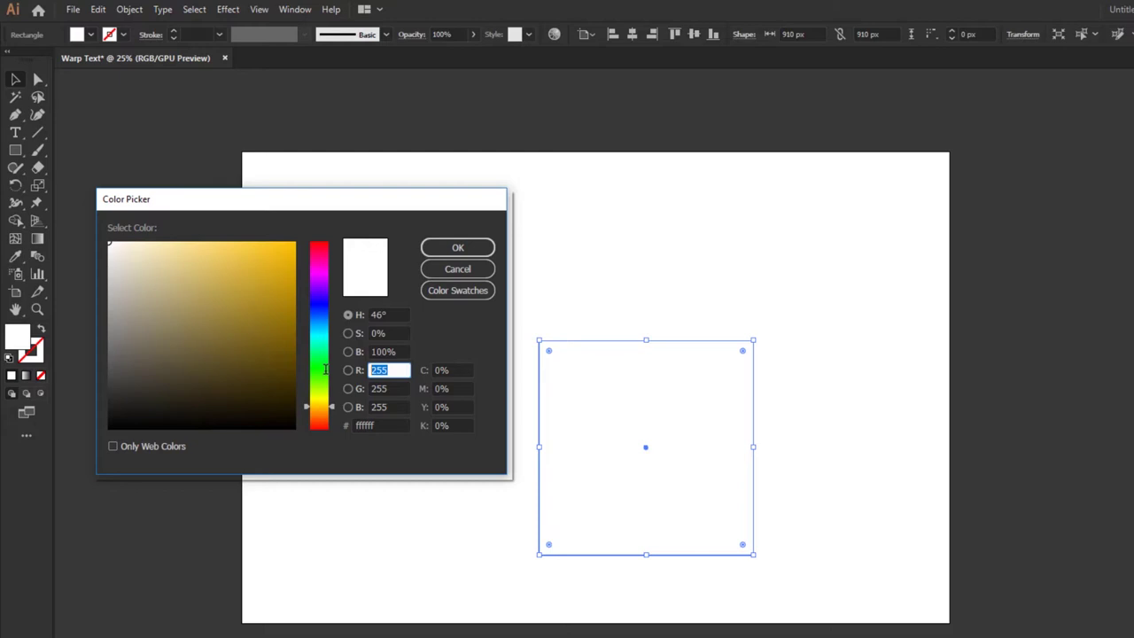
pyautogui.write('127')
pyautogui.press('Tab')
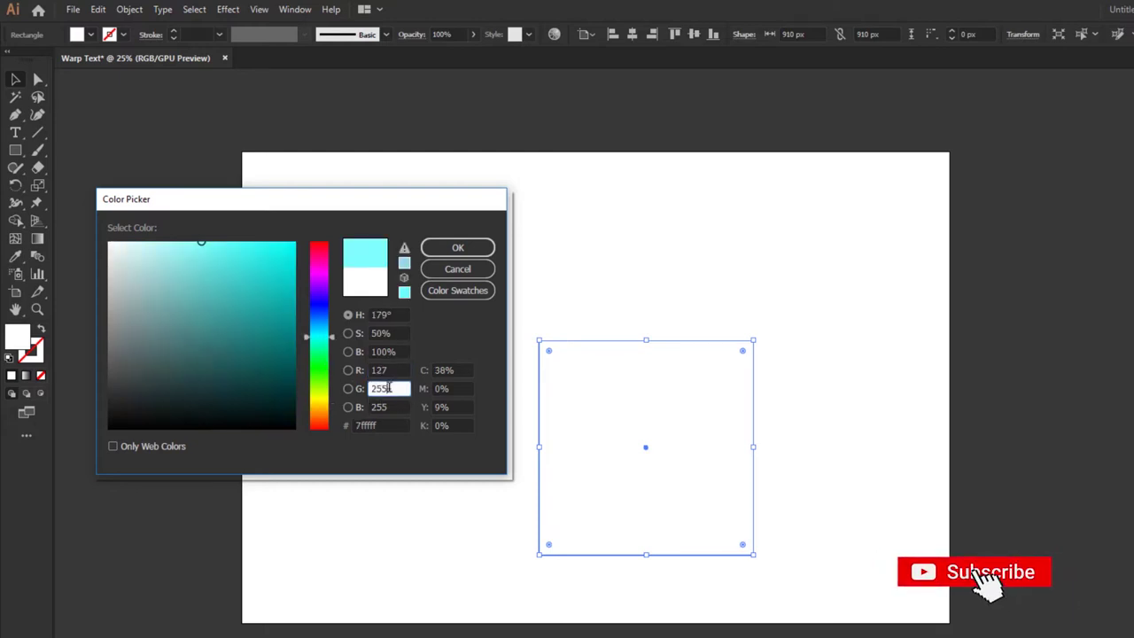
pyautogui.write('1')
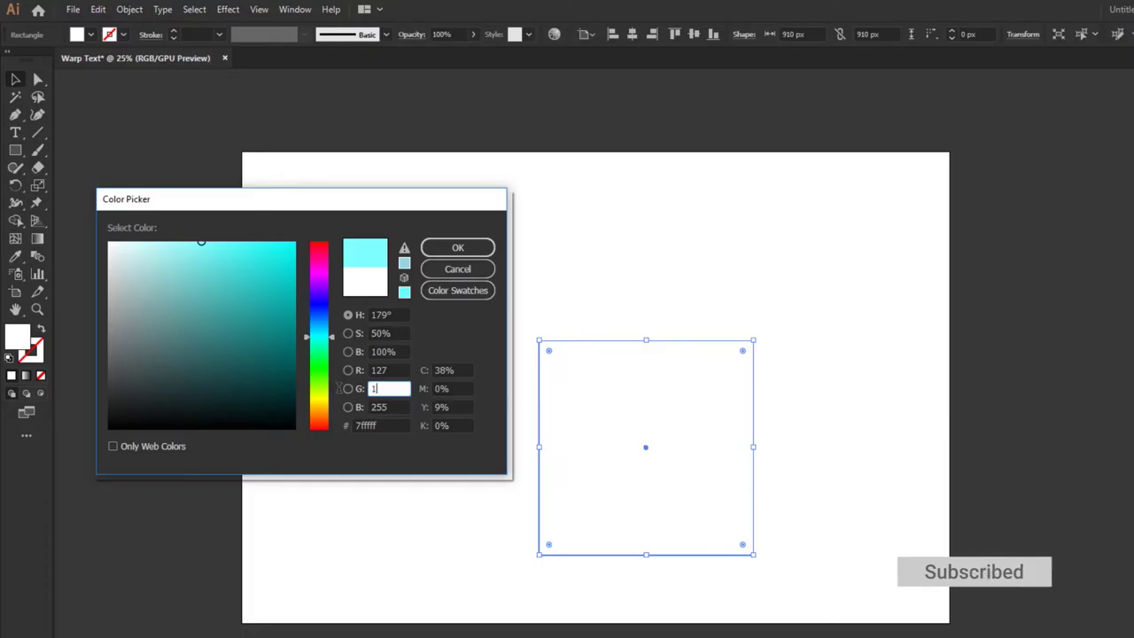
pyautogui.write('91')
pyautogui.press('Tab')
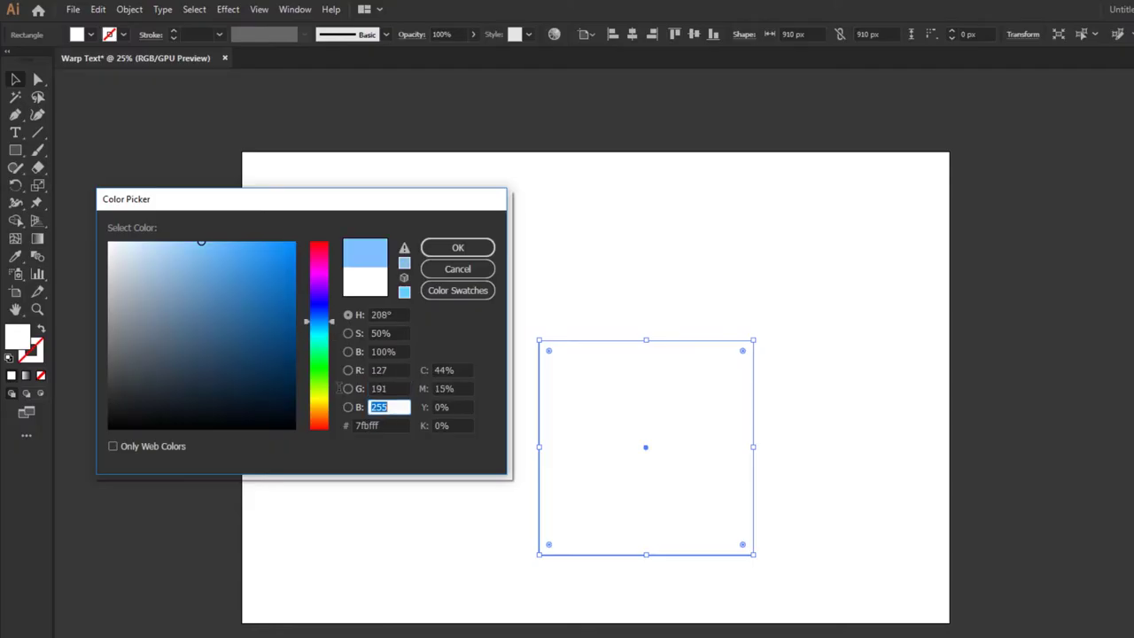
pyautogui.write('23')
pyautogui.write('6')
pyautogui.press('Return')
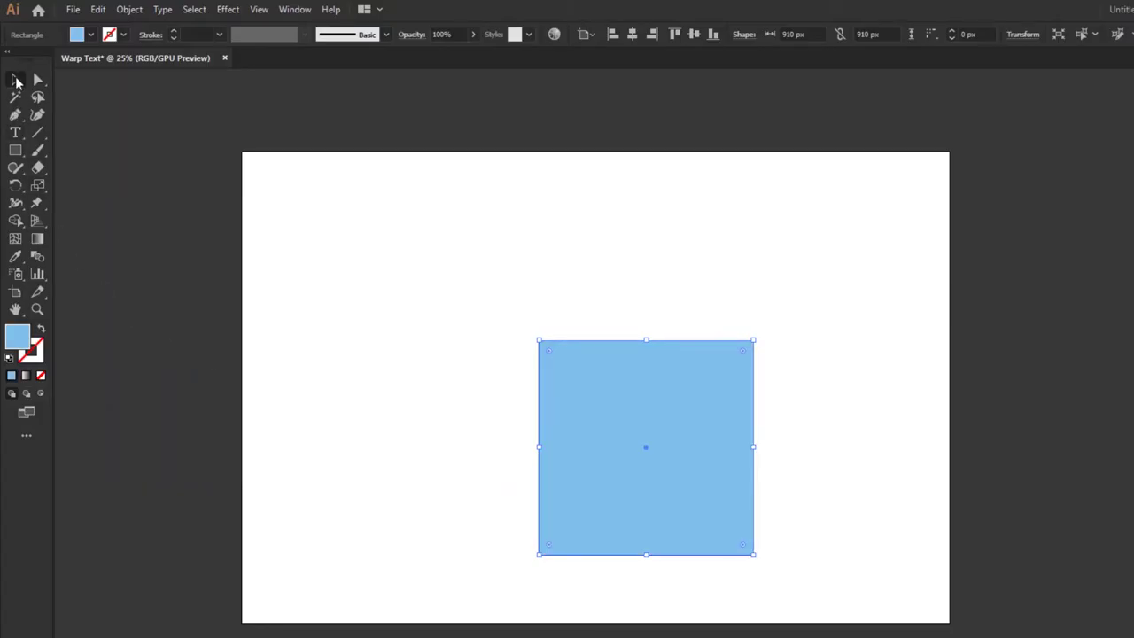
# Centre the square horizontally and vertically relative to the artboard.
pyautogui.click(588, 36)
pyautogui.click(604, 84)
pyautogui.click(632, 36)
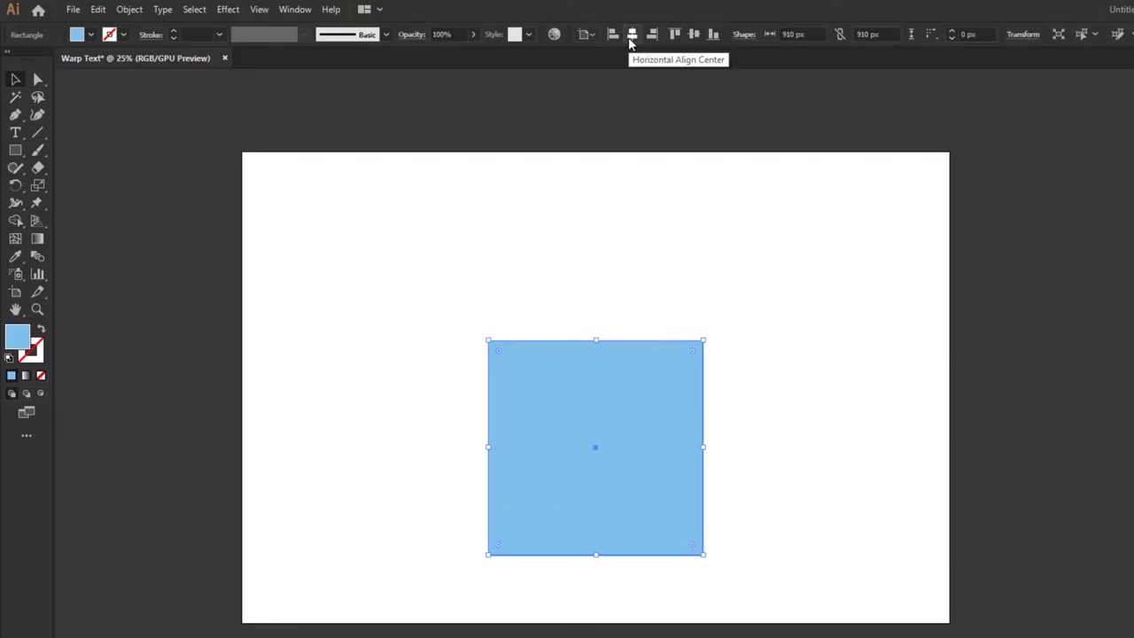
pyautogui.click(694, 36)
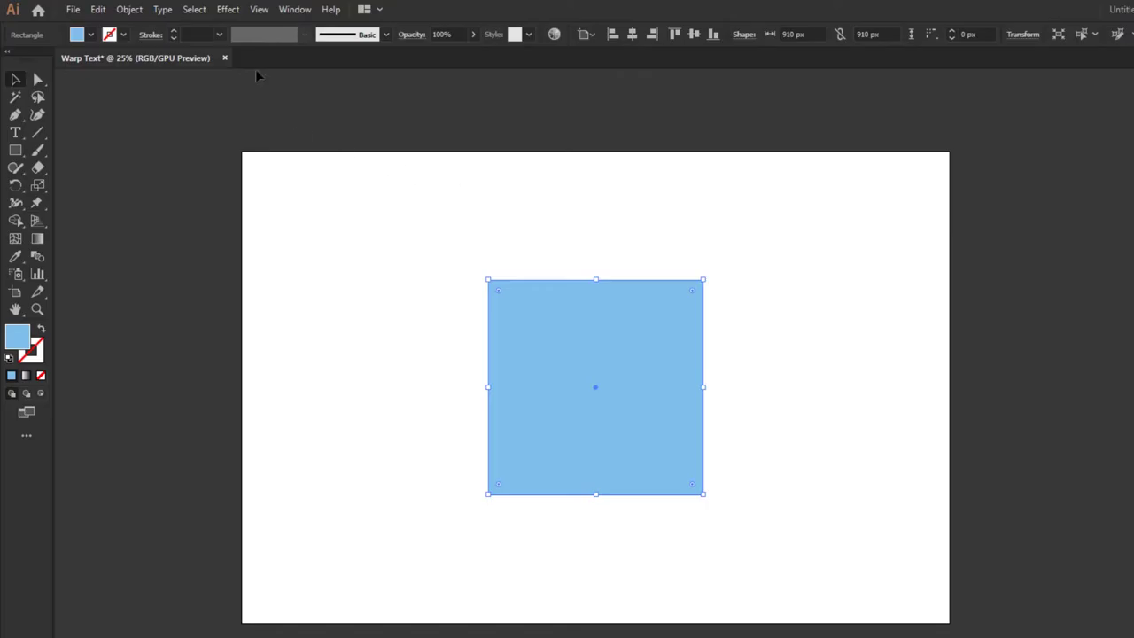
pyautogui.click(229, 11)
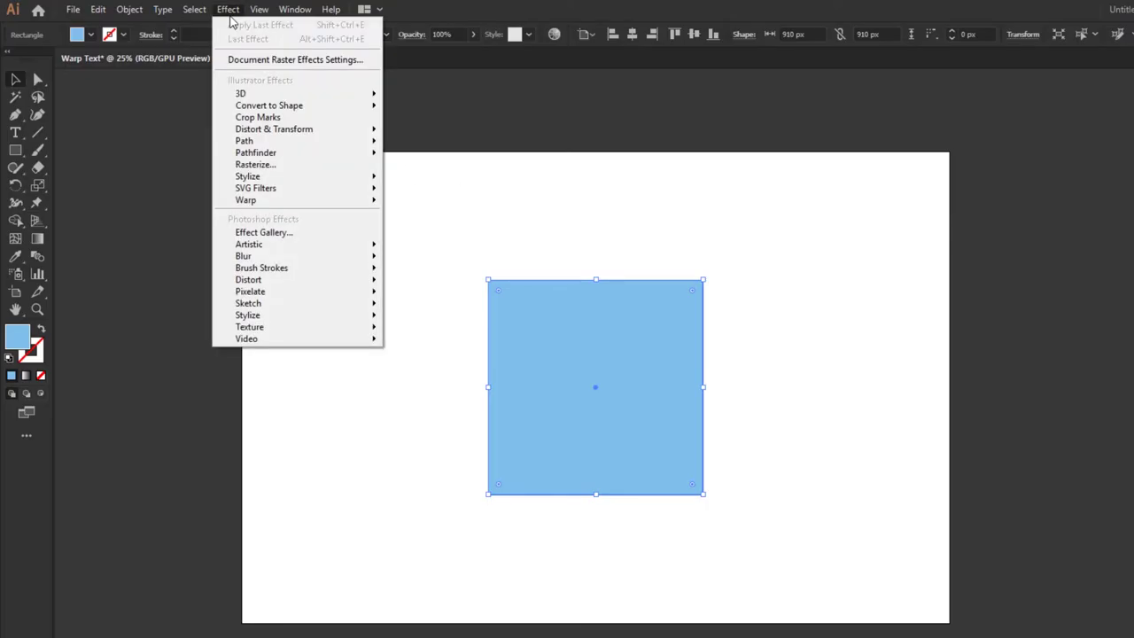
pyautogui.moveTo(241, 94)
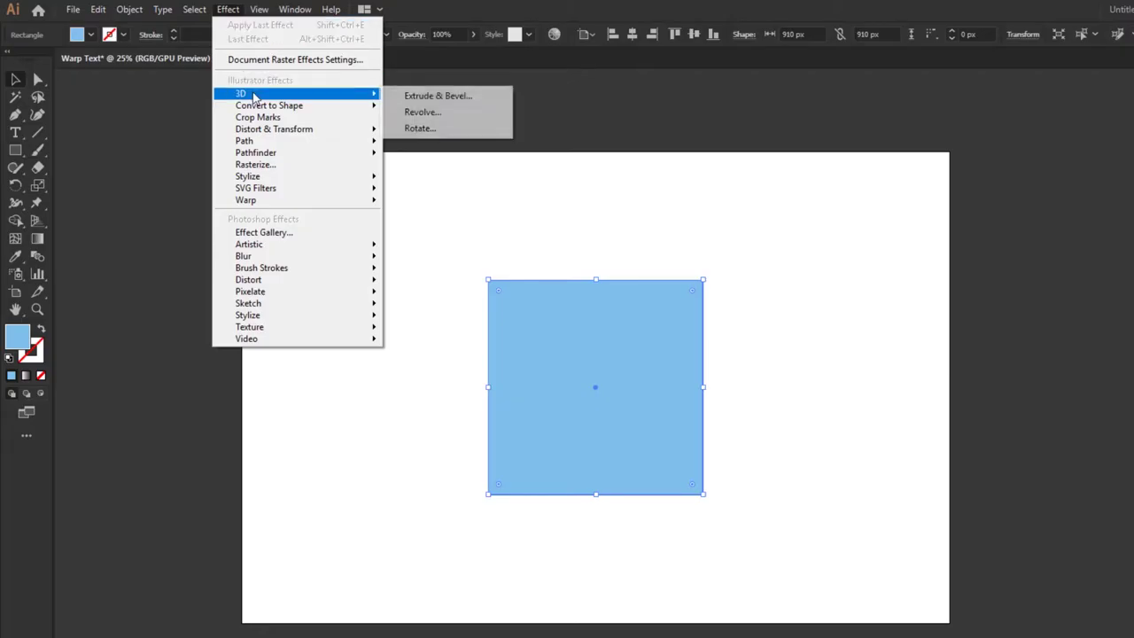
# Preview a 3D Extrude & Bevel on the square, setting depth to 1000 pt, then 995.
pyautogui.click(413, 96)
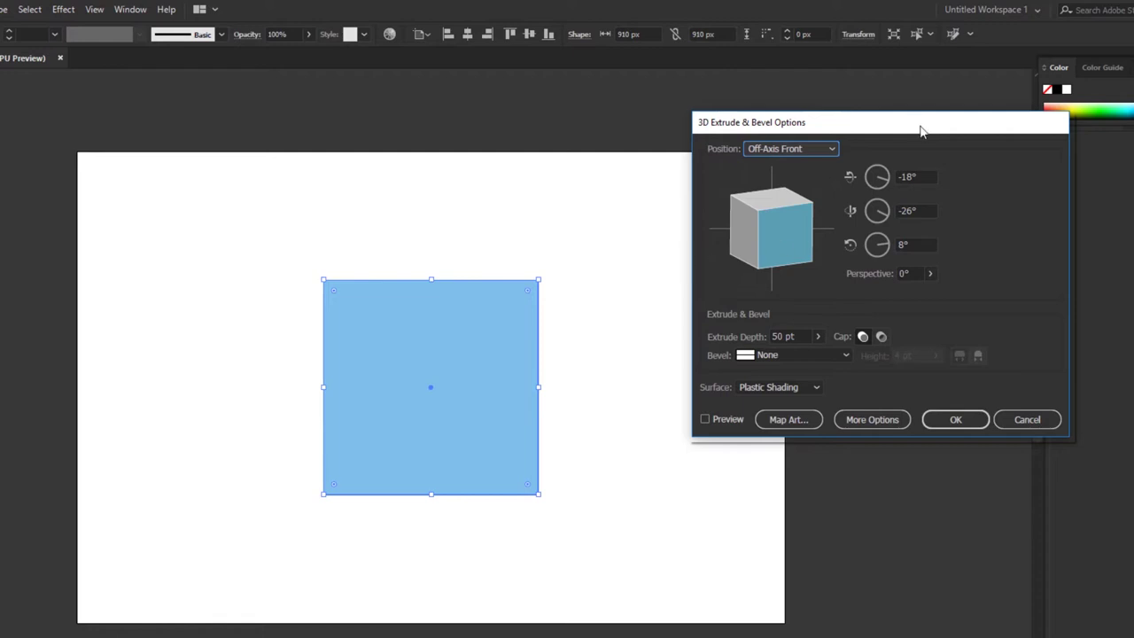
pyautogui.moveTo(922, 131); pyautogui.dragTo(870, 140)
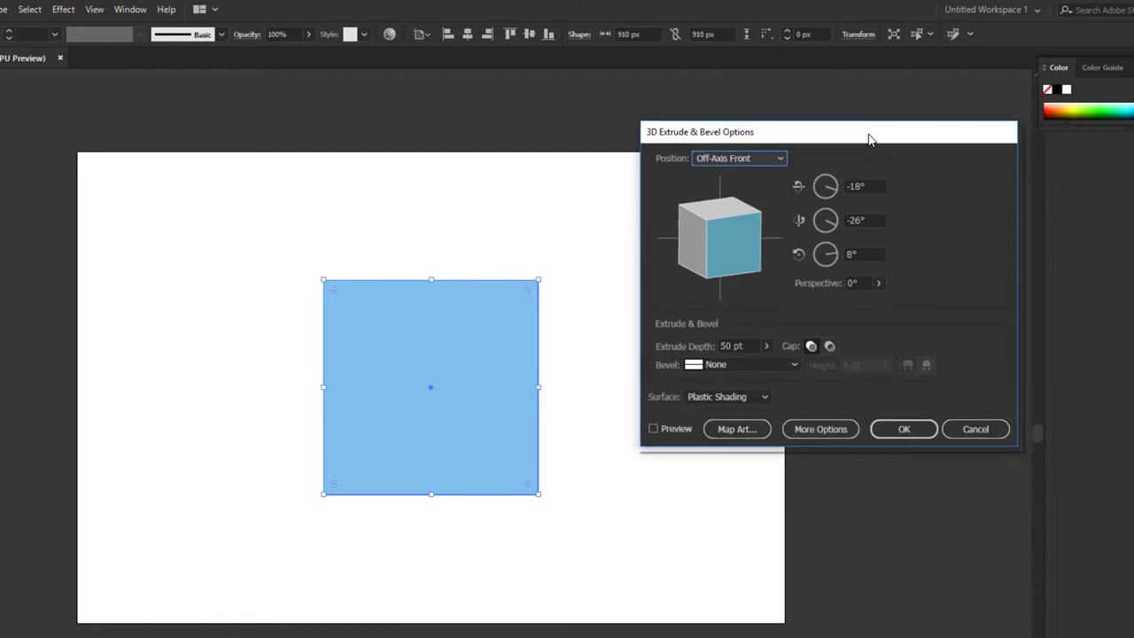
pyautogui.click(670, 431)
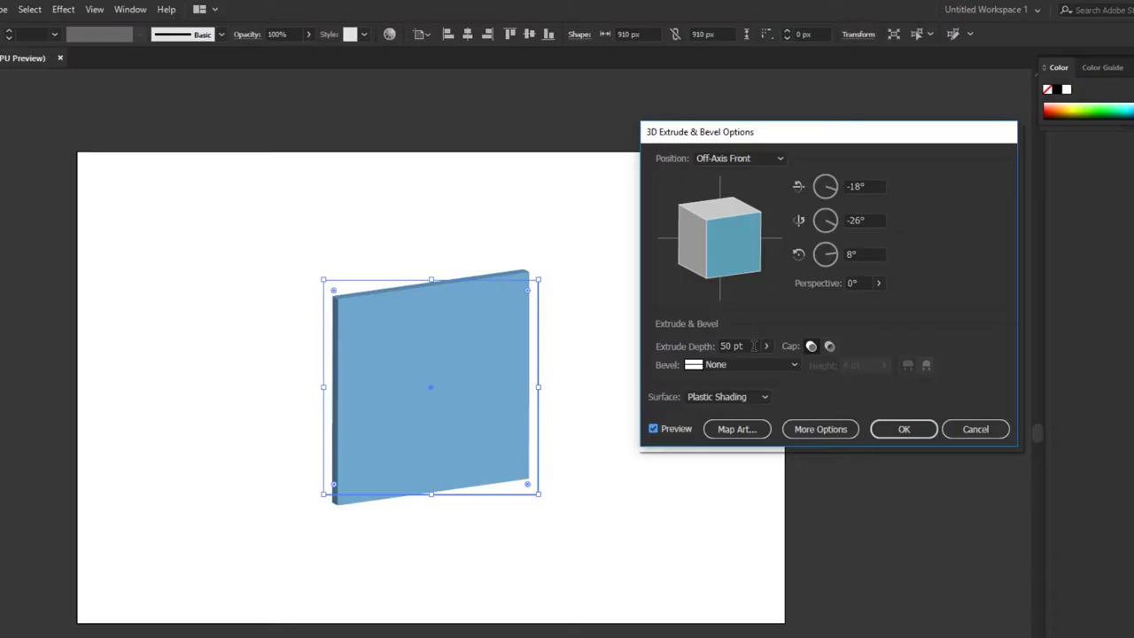
pyautogui.moveTo(753, 346); pyautogui.dragTo(635, 347)
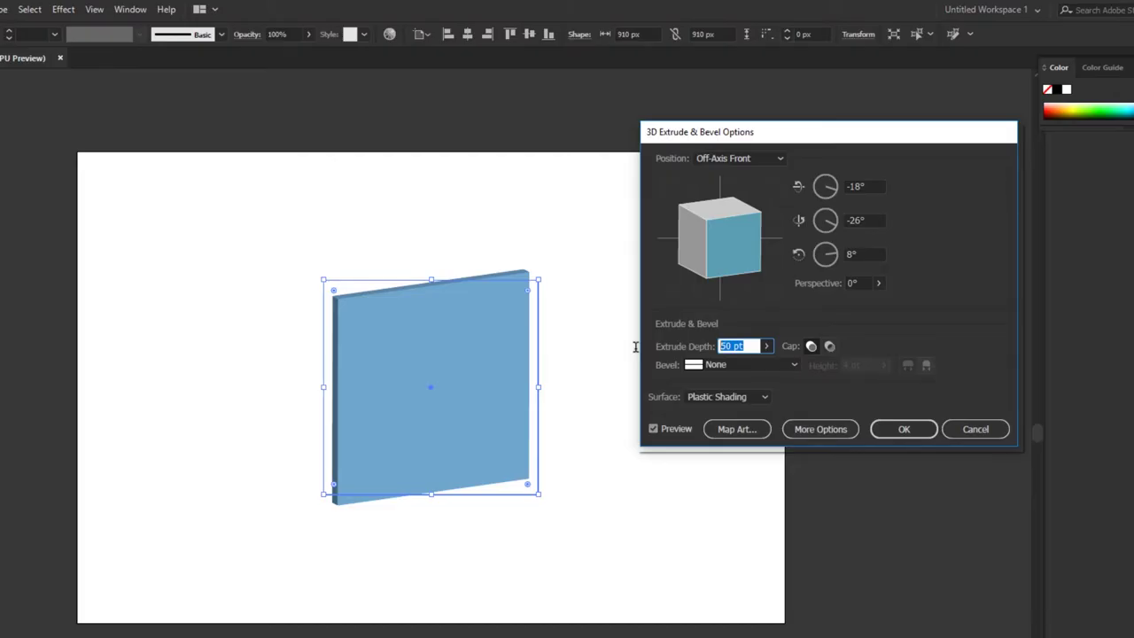
pyautogui.write('1000')
pyautogui.click(858, 283)
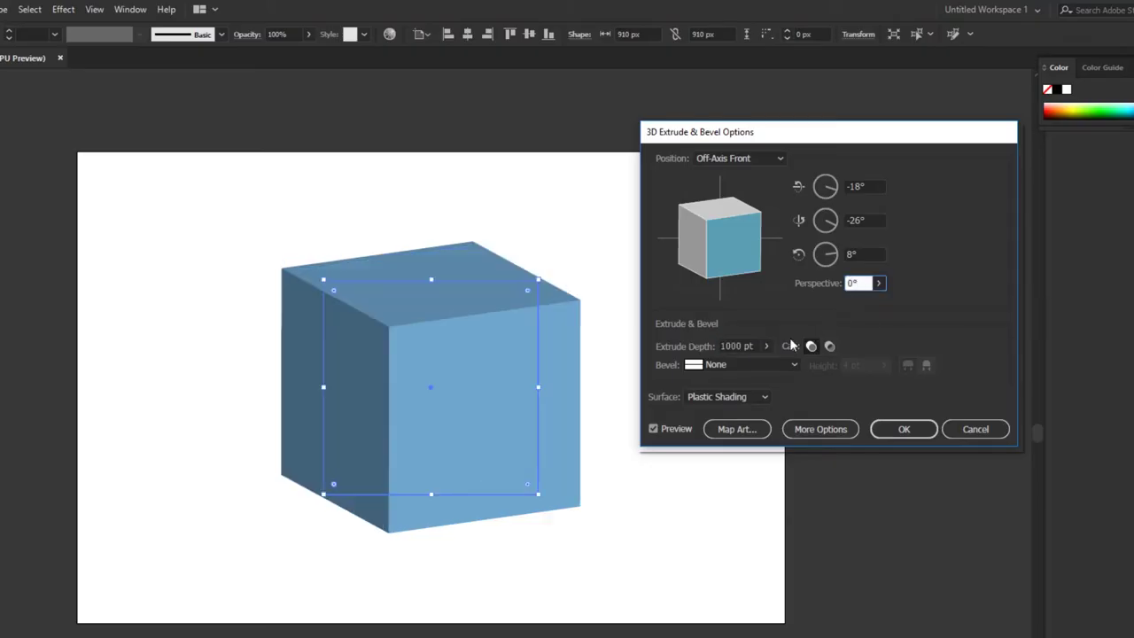
pyautogui.click(737, 345)
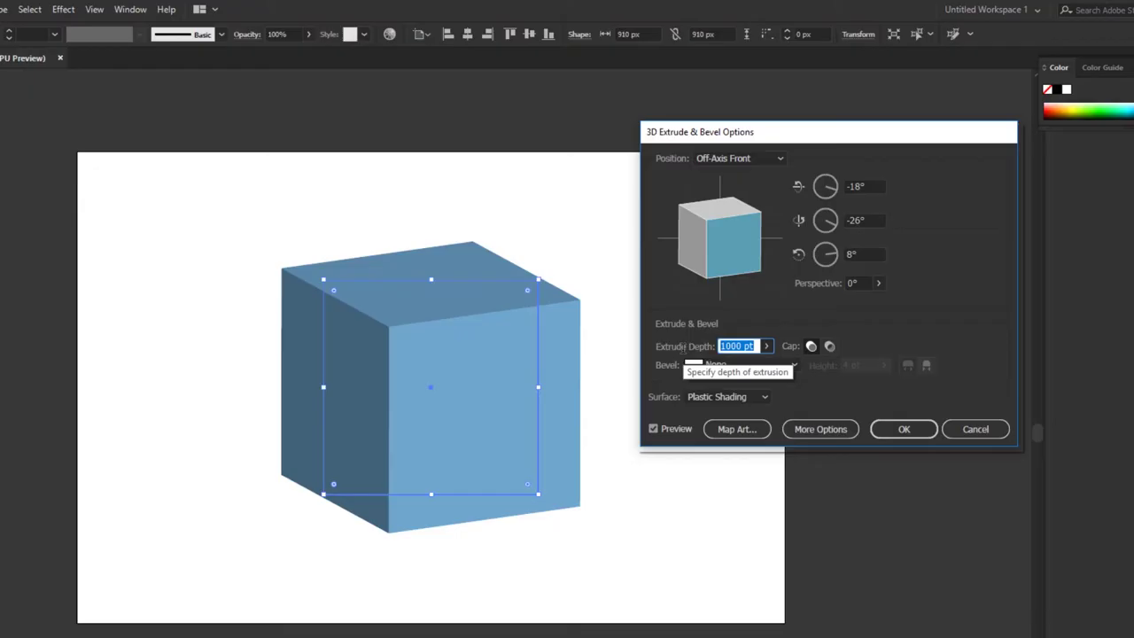
pyautogui.write('99')
pyautogui.write('5')
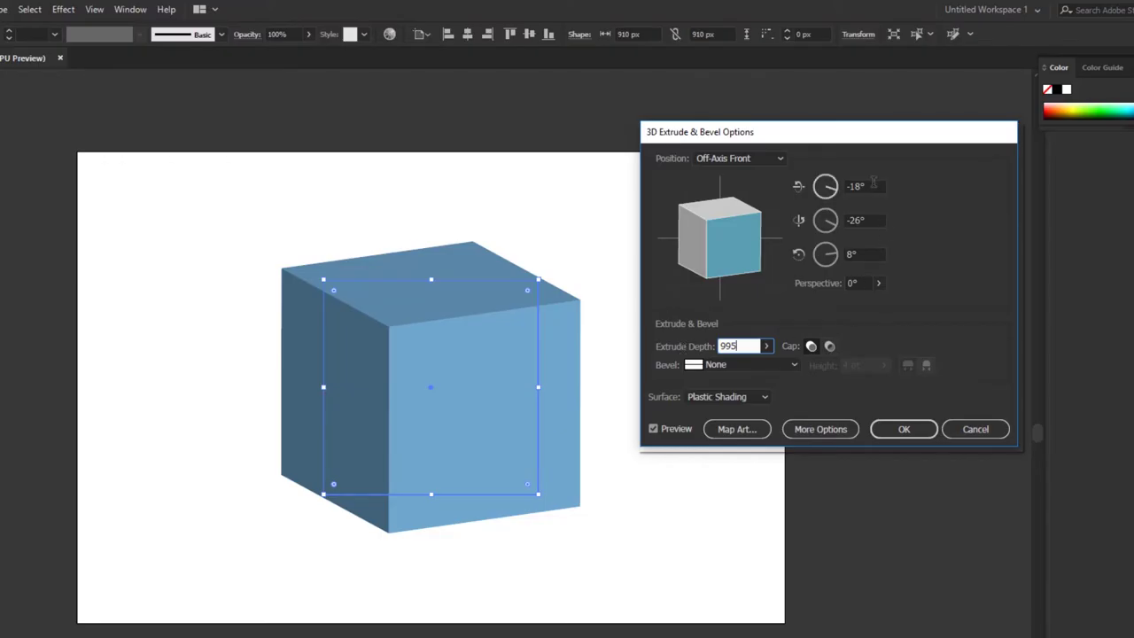
# Rotate the 995 pt cube to X 30°, Y -35°, Z 9° and apply the 3D effect.
pyautogui.click(833, 187)
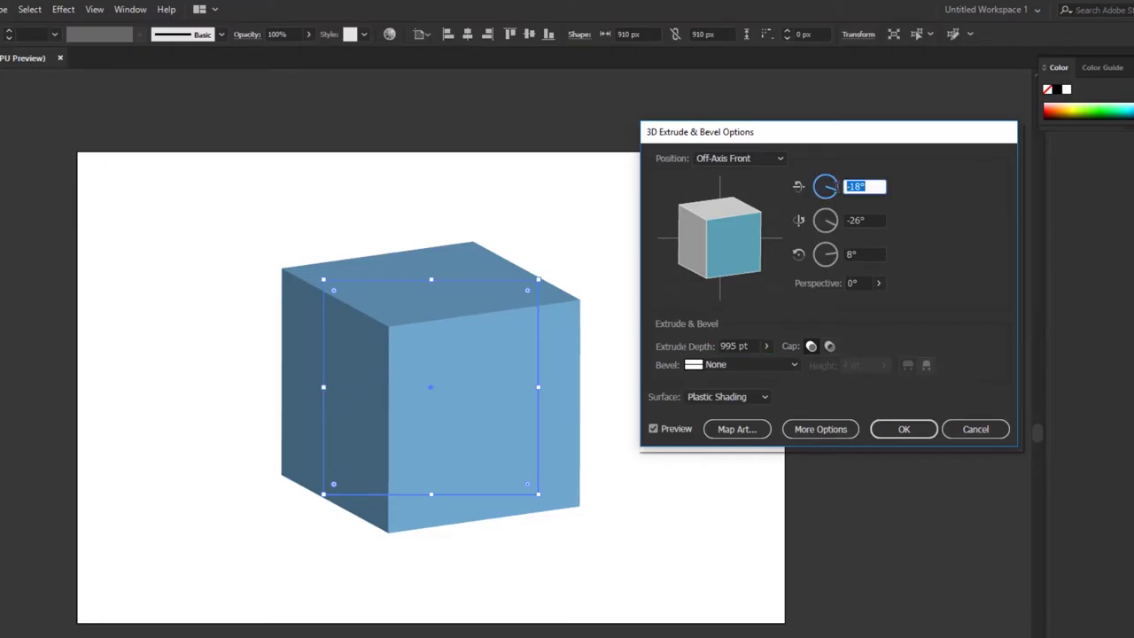
pyautogui.write('30')
pyautogui.press('Tab')
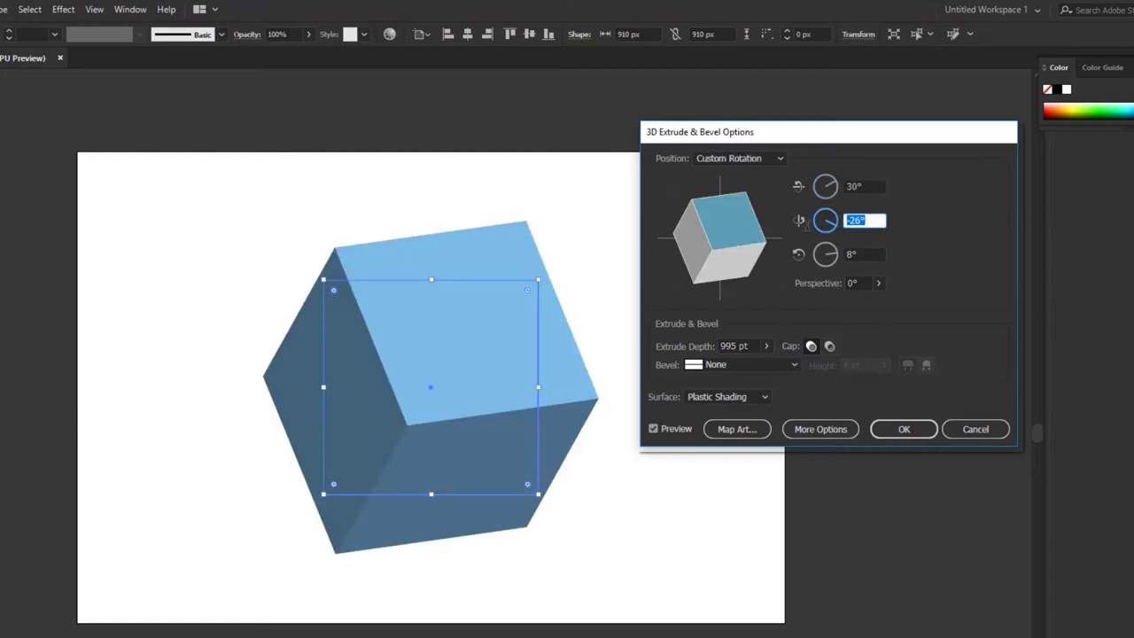
pyautogui.write('-3')
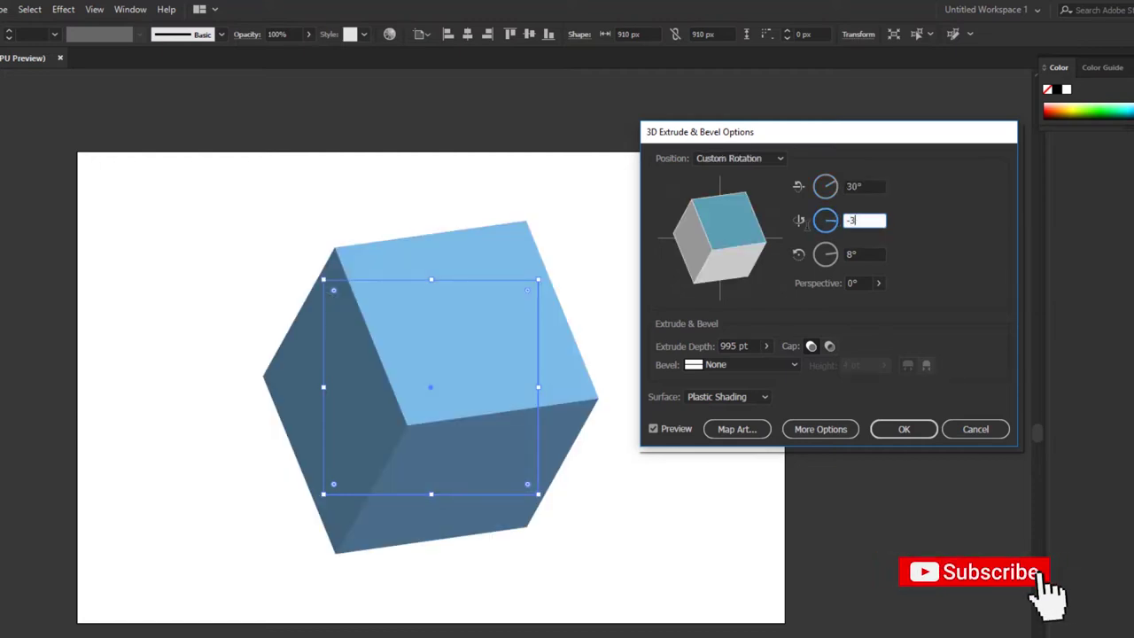
pyautogui.write('5')
pyautogui.doubleClick(848, 253)
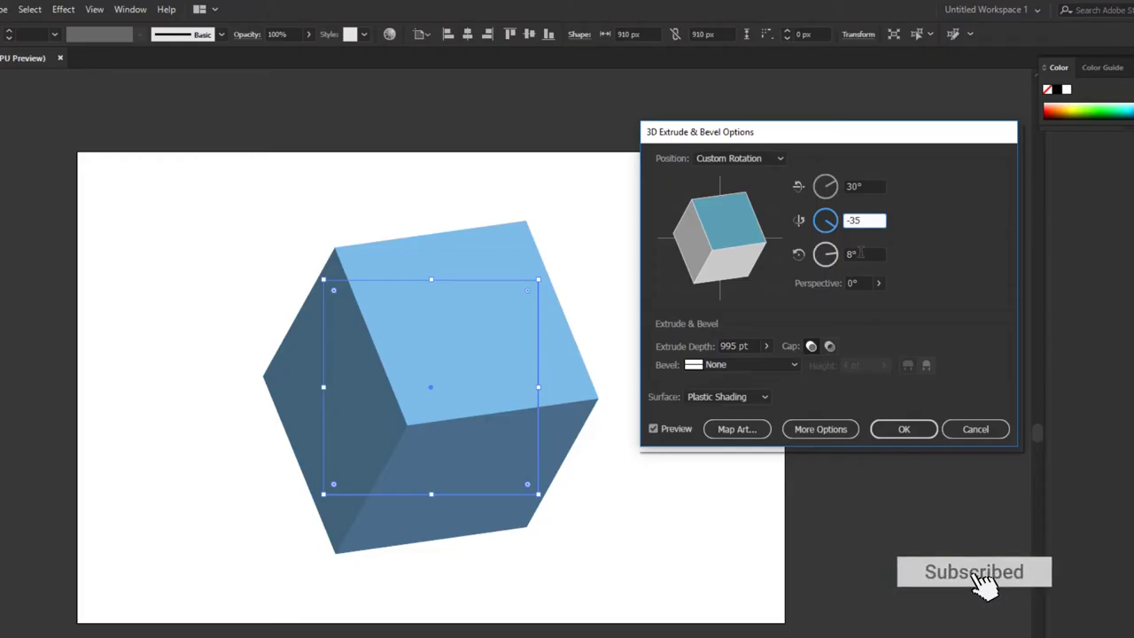
pyautogui.write('8')
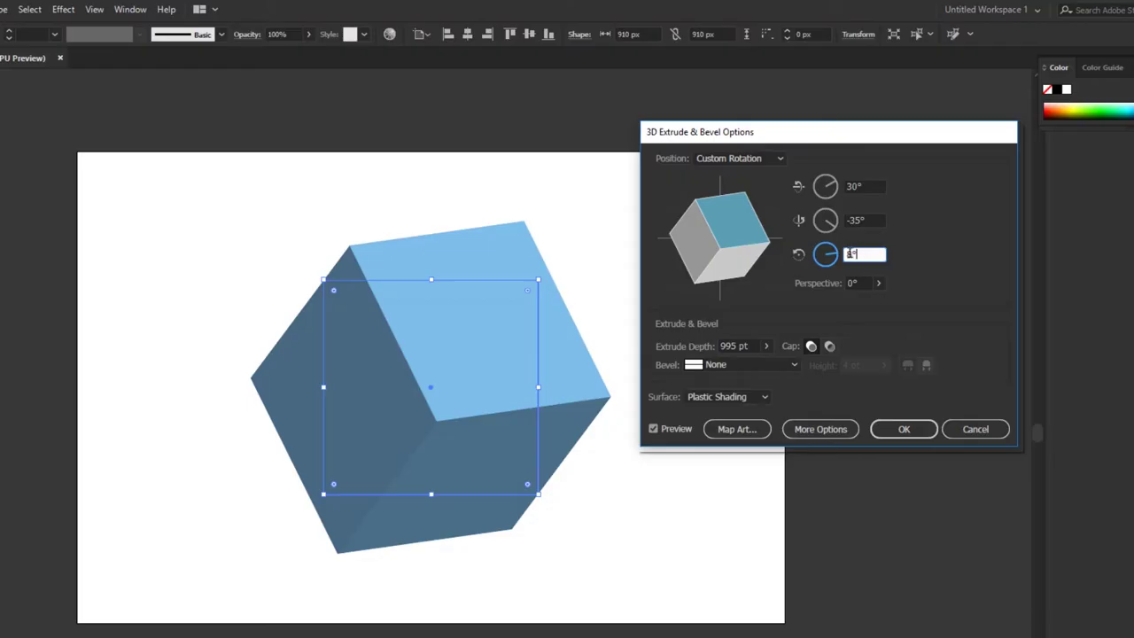
pyautogui.doubleClick(859, 253)
pyautogui.write('9')
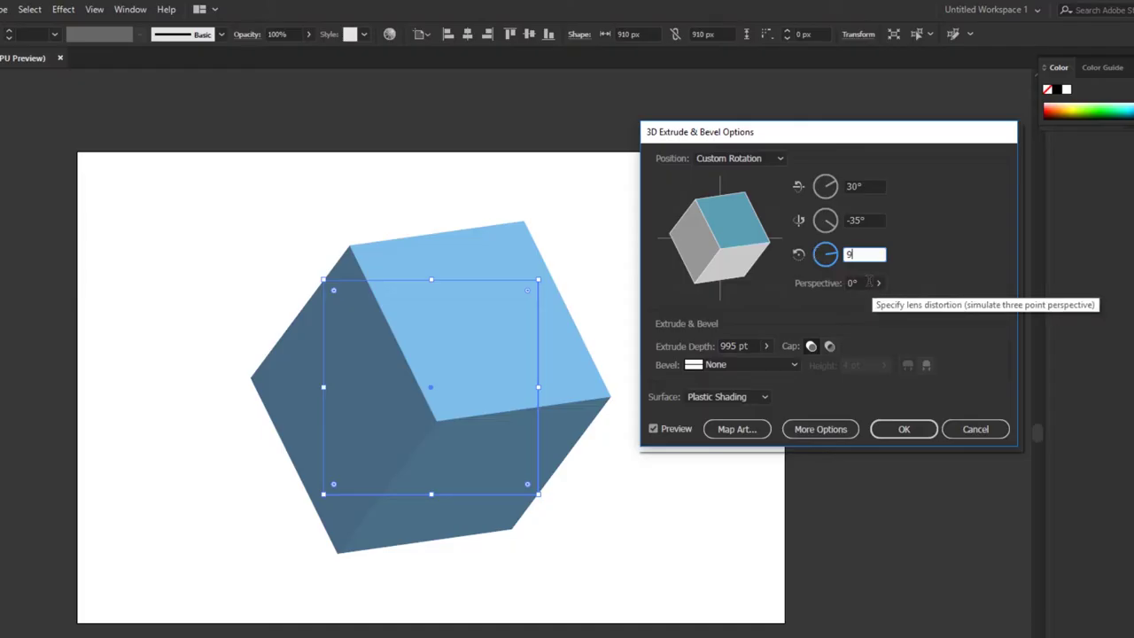
pyautogui.doubleClick(869, 282)
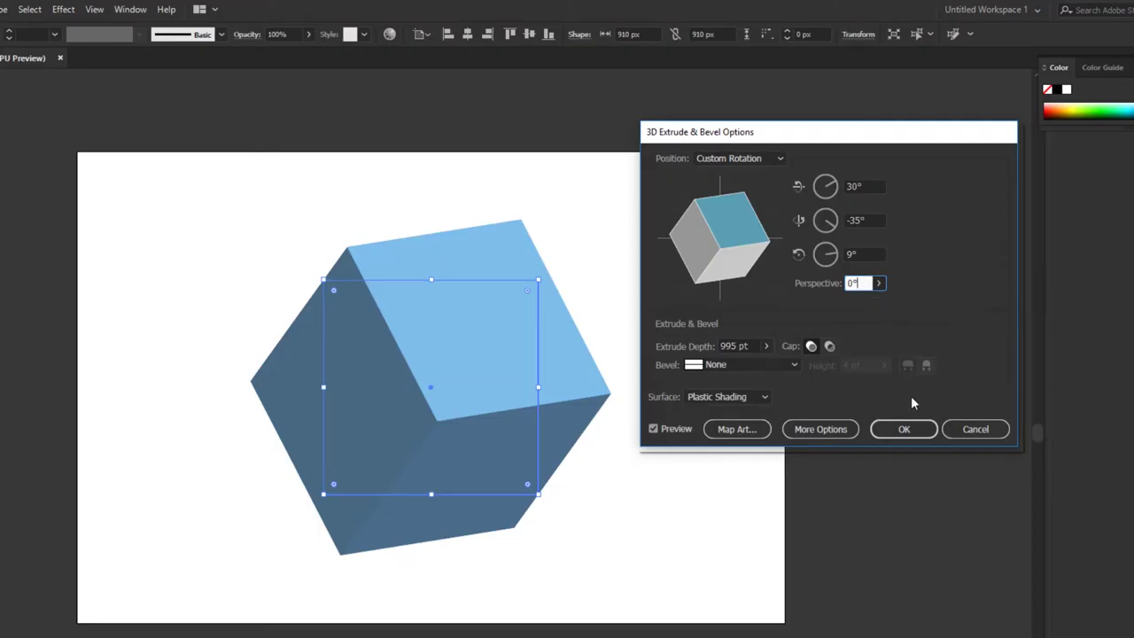
pyautogui.click(906, 431)
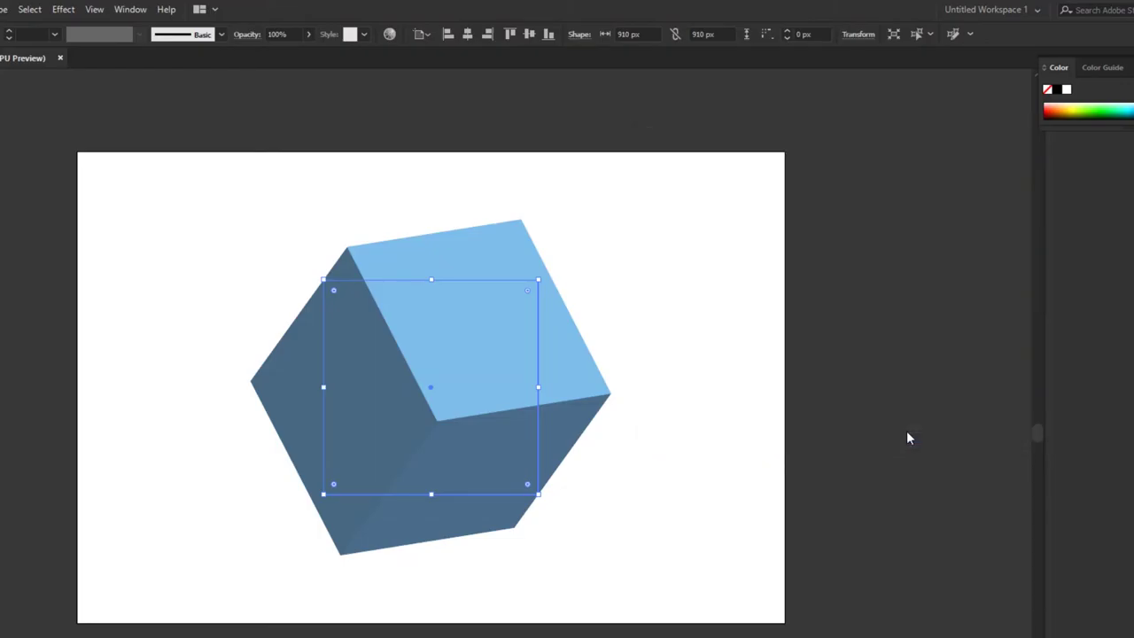
pyautogui.click(680, 254)
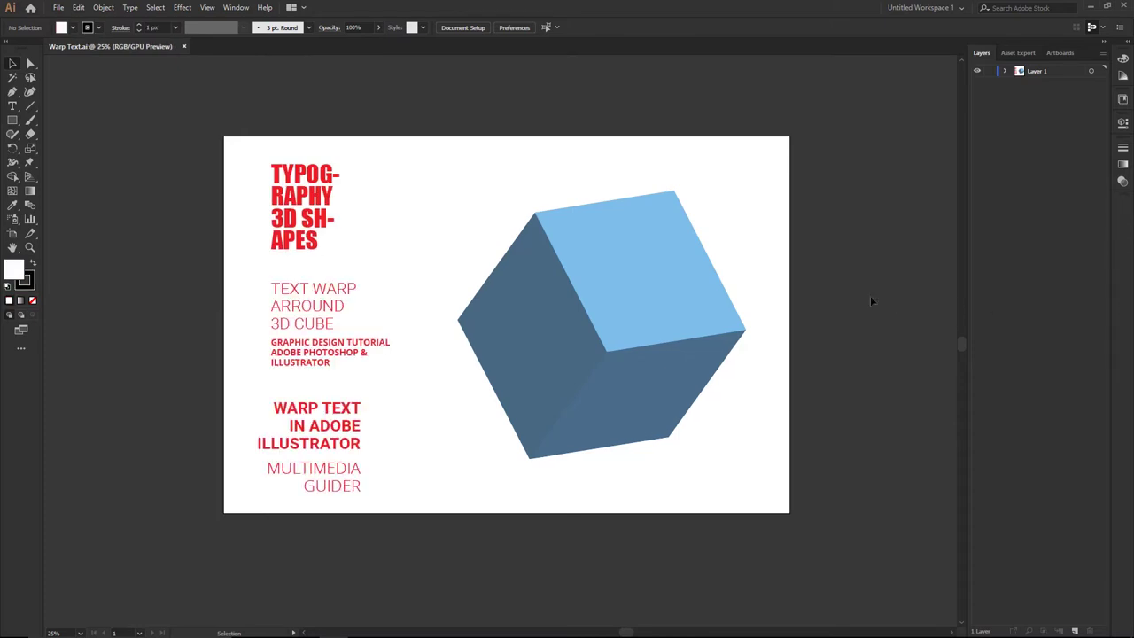
# Open the Symbols panel and save the top TYPOGRAPHY heading as symbol 'Text 1'.
pyautogui.click(236, 7)
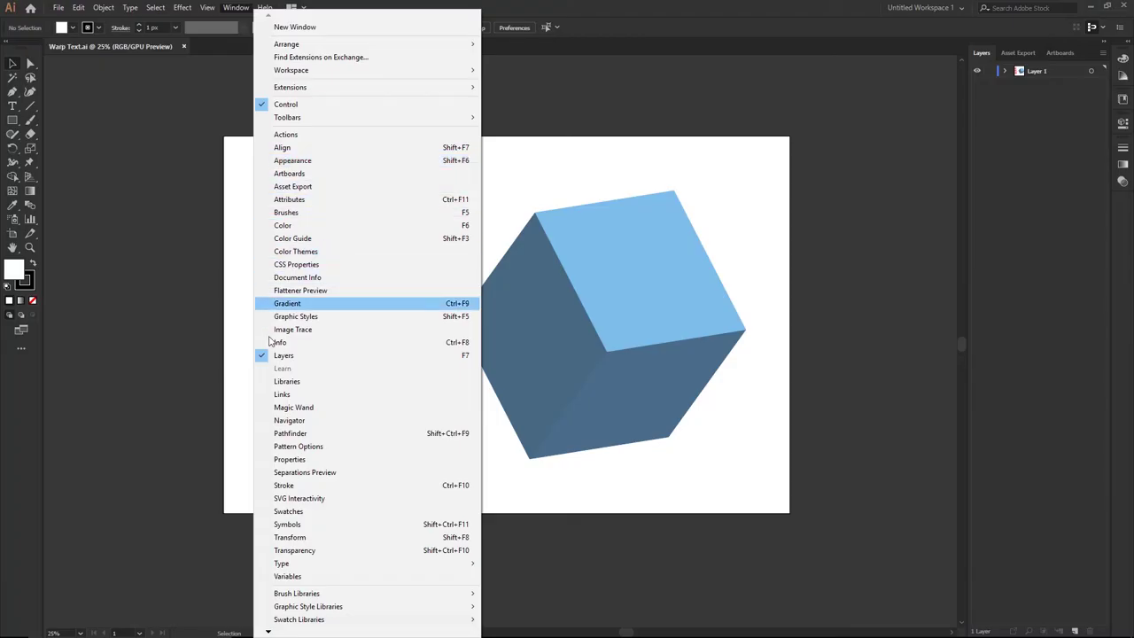
pyautogui.click(285, 524)
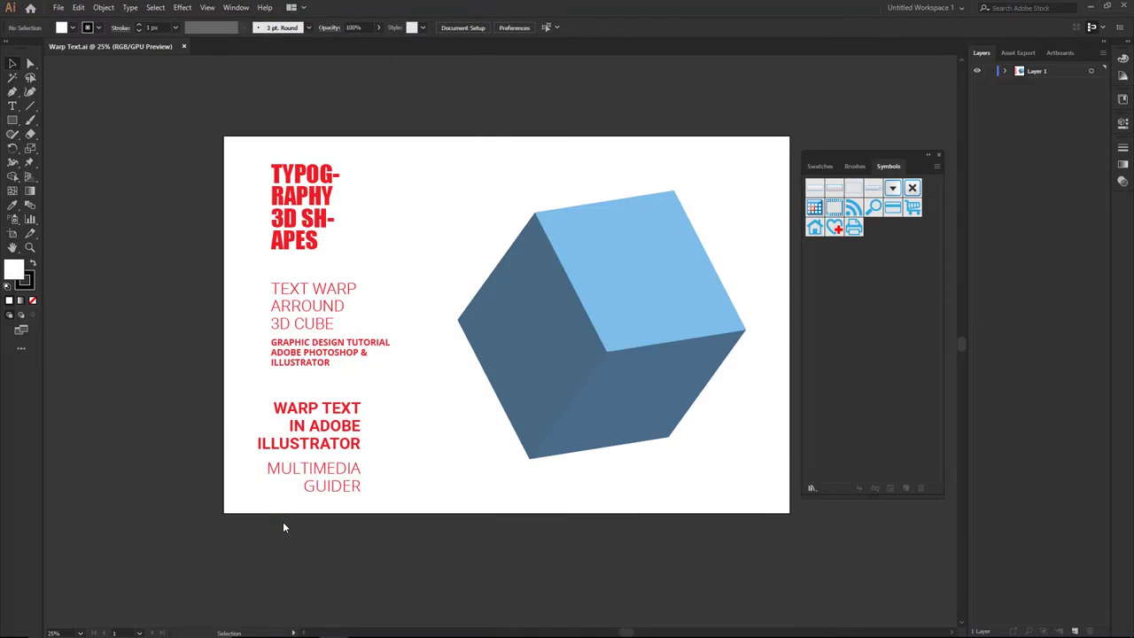
pyautogui.click(235, 215)
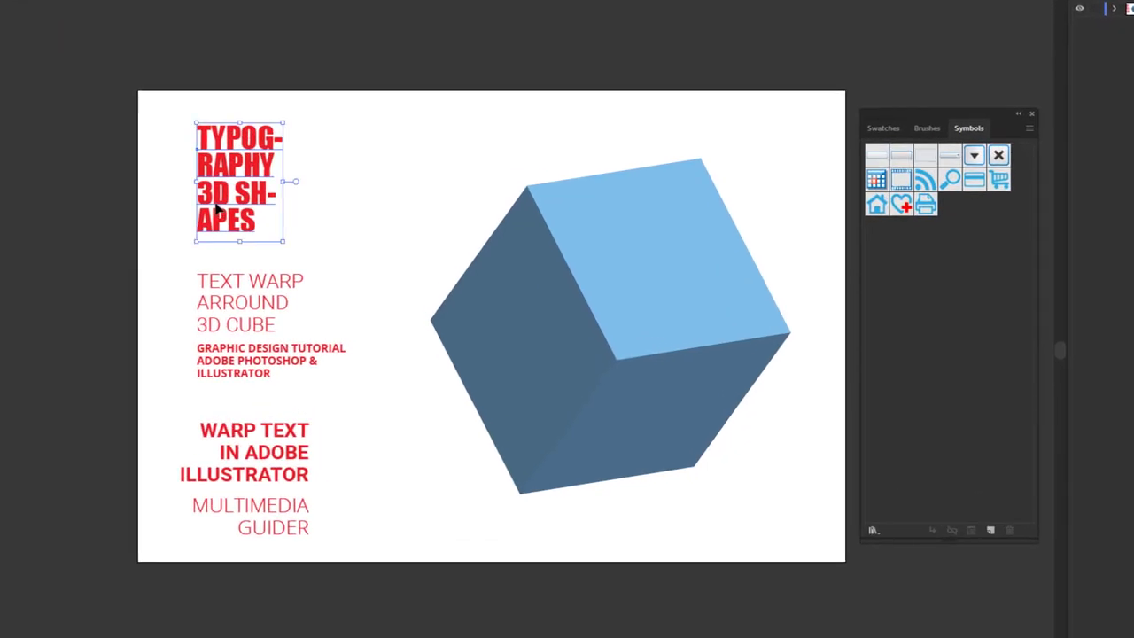
pyautogui.moveTo(217, 208); pyautogui.dragTo(937, 213)
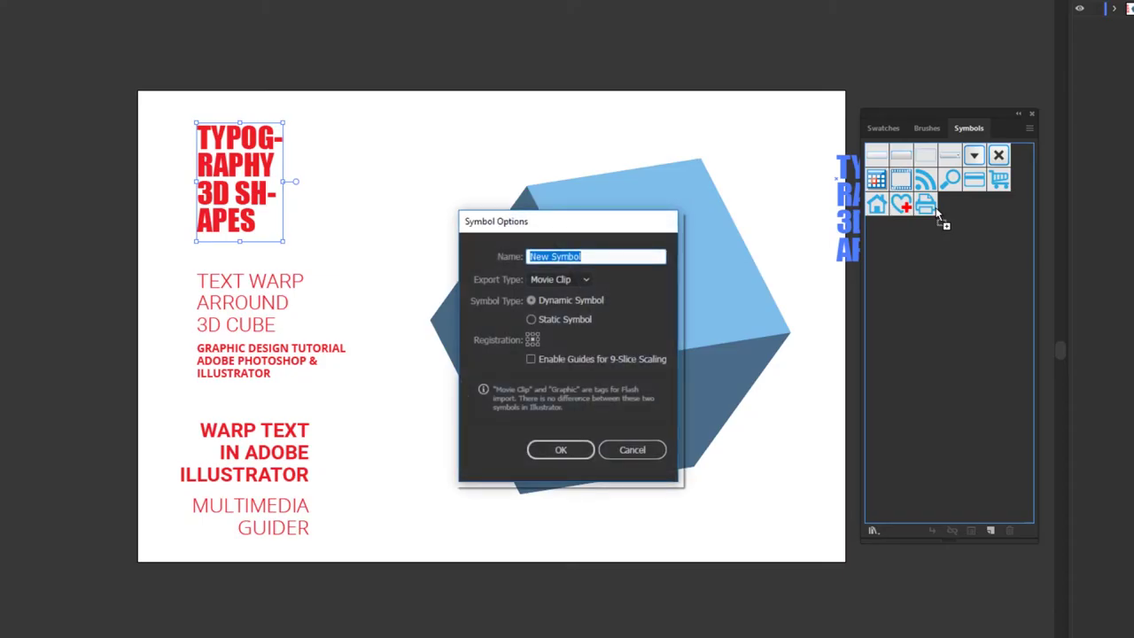
pyautogui.write('Text 1')
pyautogui.click(575, 449)
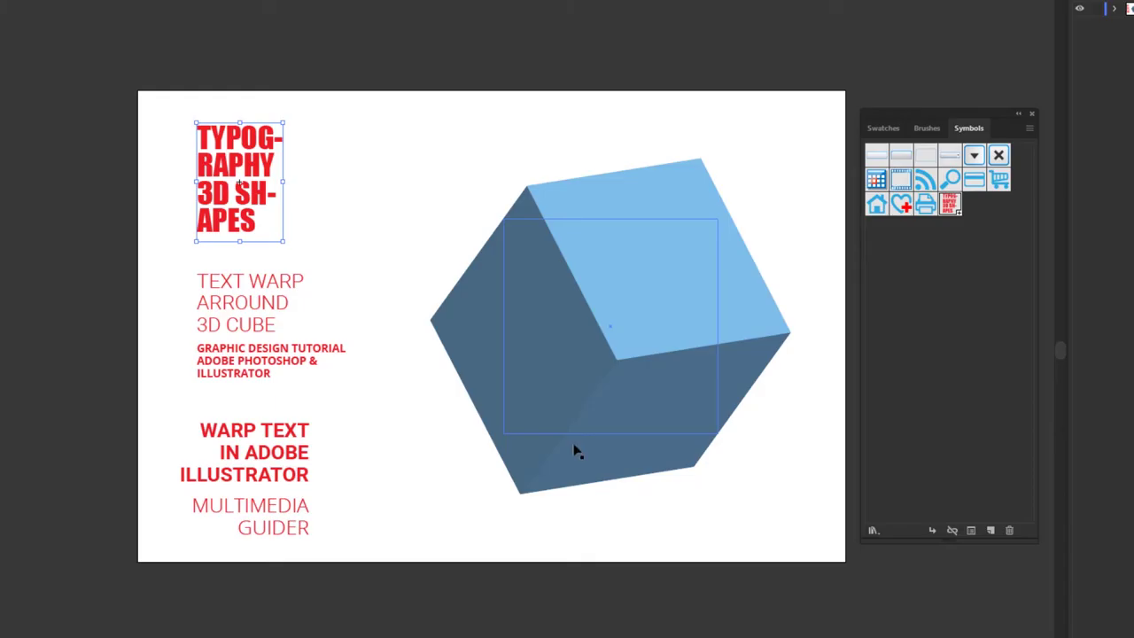
# Save the TEXT WARP ARROUND 3D CUBE block as symbol 'Text 2'.
pyautogui.click(255, 358)
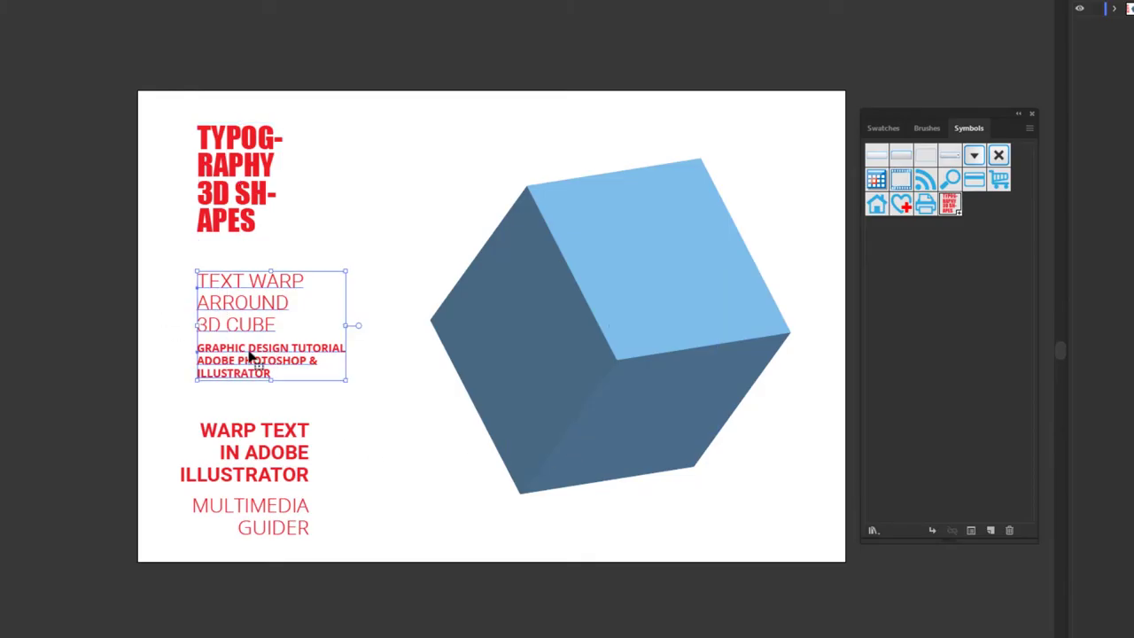
pyautogui.moveTo(266, 312)
pyautogui.mouseDown()
pyautogui.moveTo(506, 324)
pyautogui.moveTo(962, 202)
pyautogui.mouseUp()
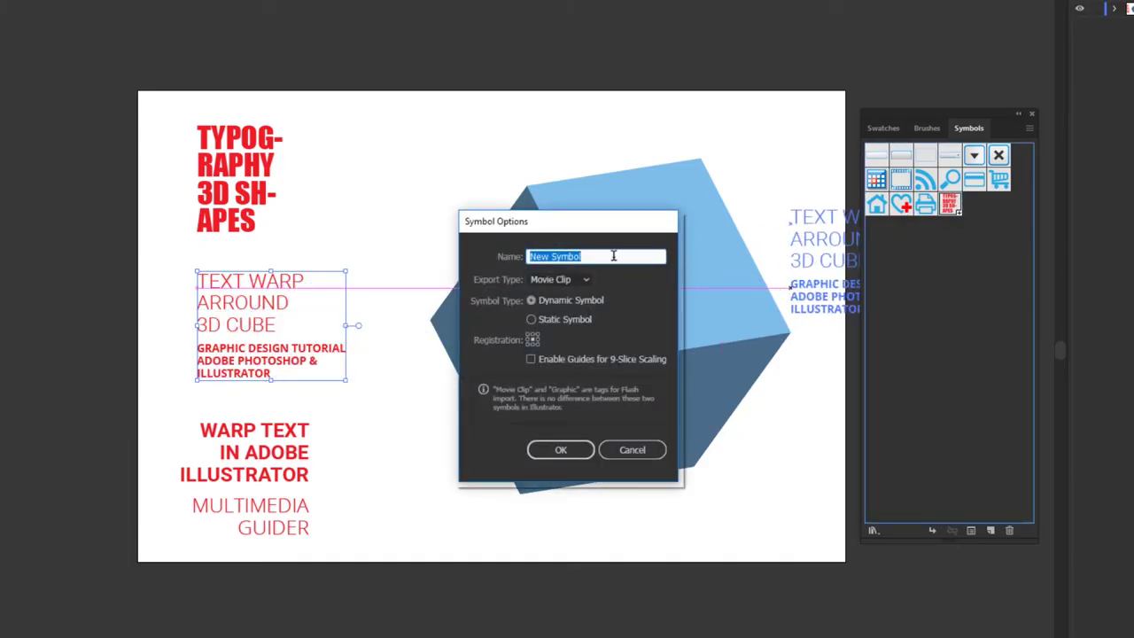
pyautogui.write('Text 2')
pyautogui.click(561, 451)
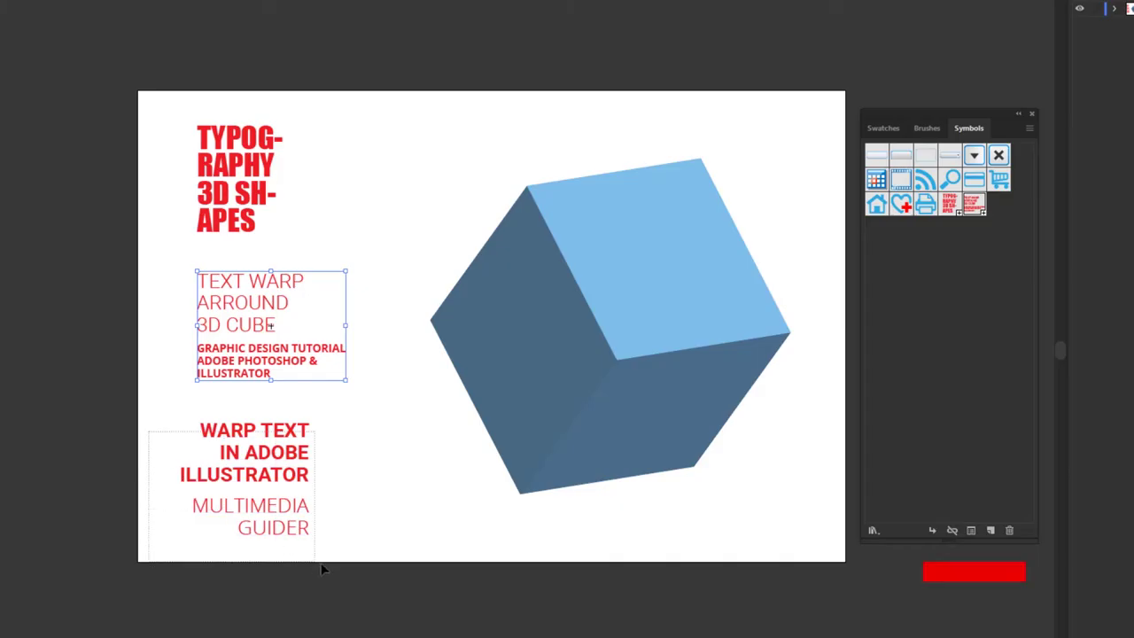
# Save the bottom WARP TEXT block as symbol 'Text 3' and close the panel.
pyautogui.moveTo(151, 437); pyautogui.dragTo(321, 564)
pyautogui.moveTo(295, 461); pyautogui.dragTo(1001, 206)
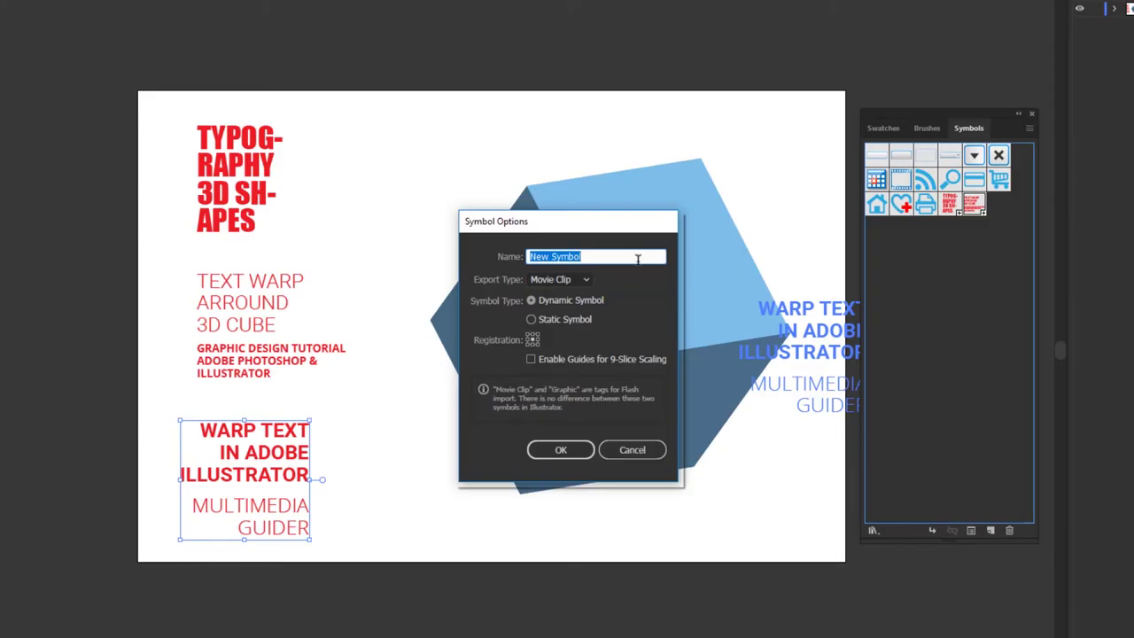
pyautogui.write('Text 3')
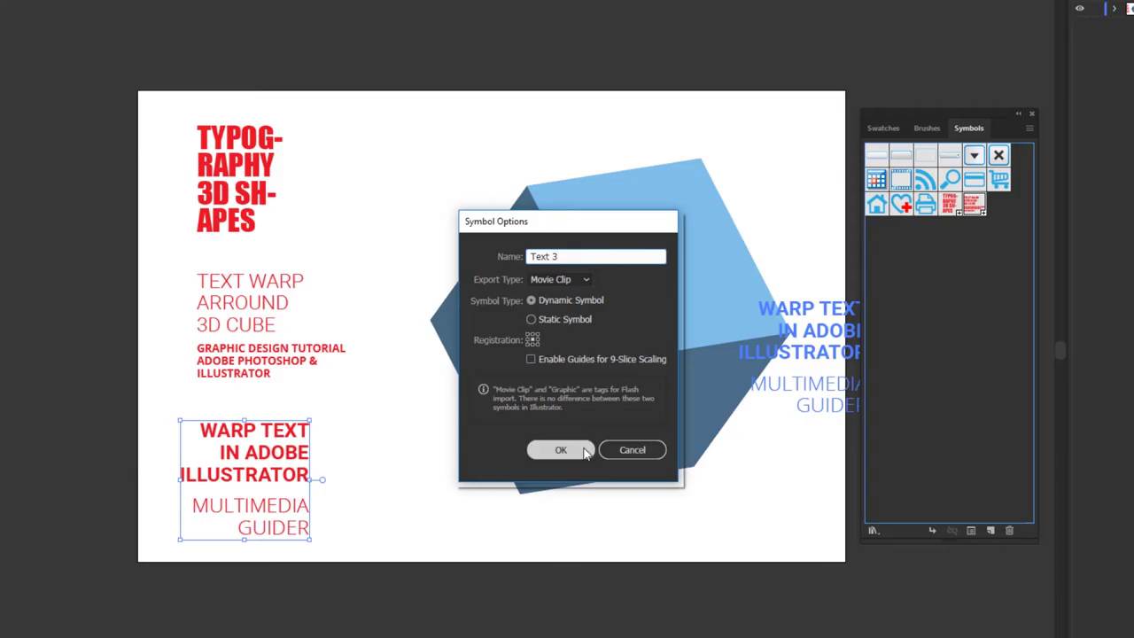
pyautogui.click(584, 452)
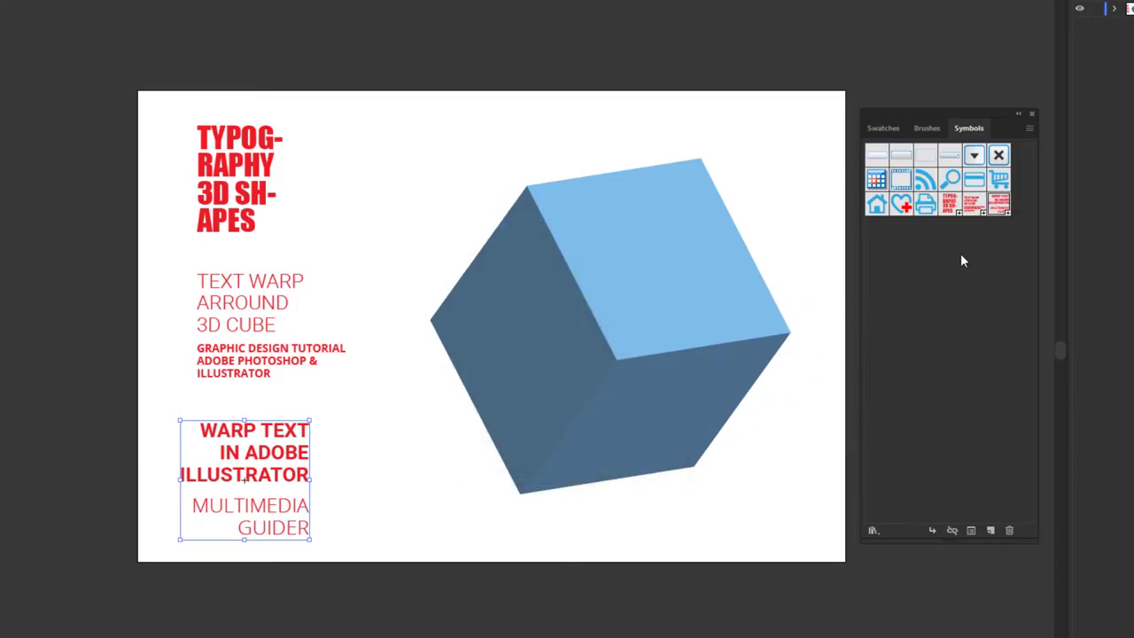
pyautogui.click(1031, 114)
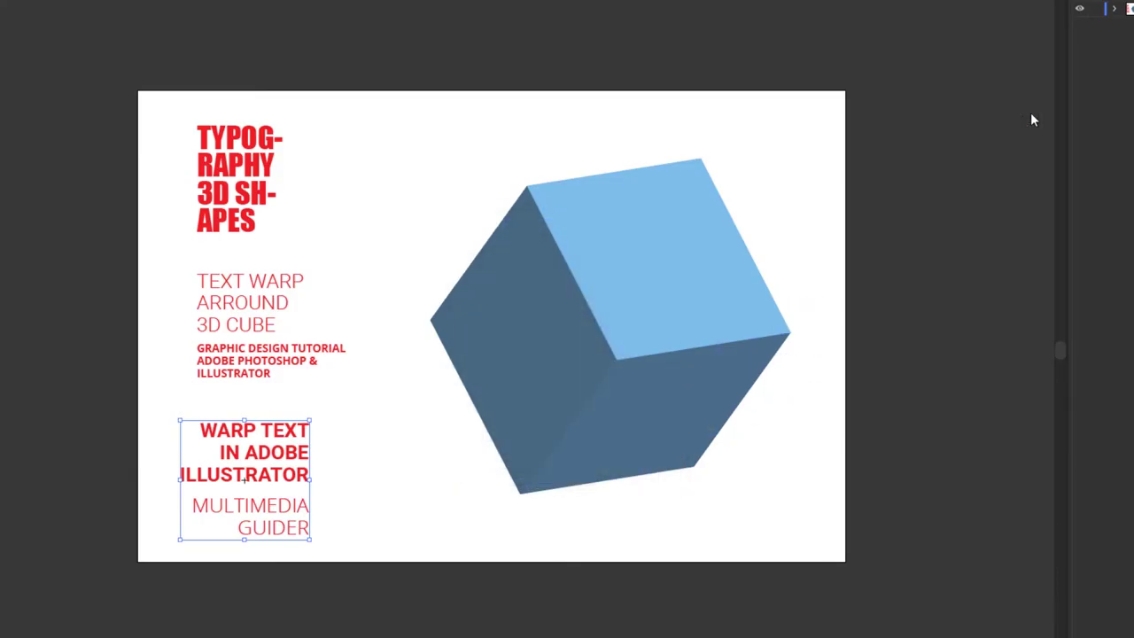
# Reopen the cube's 3D Extrude & Bevel settings from the Appearance panel with Preview on.
pyautogui.click(616, 286)
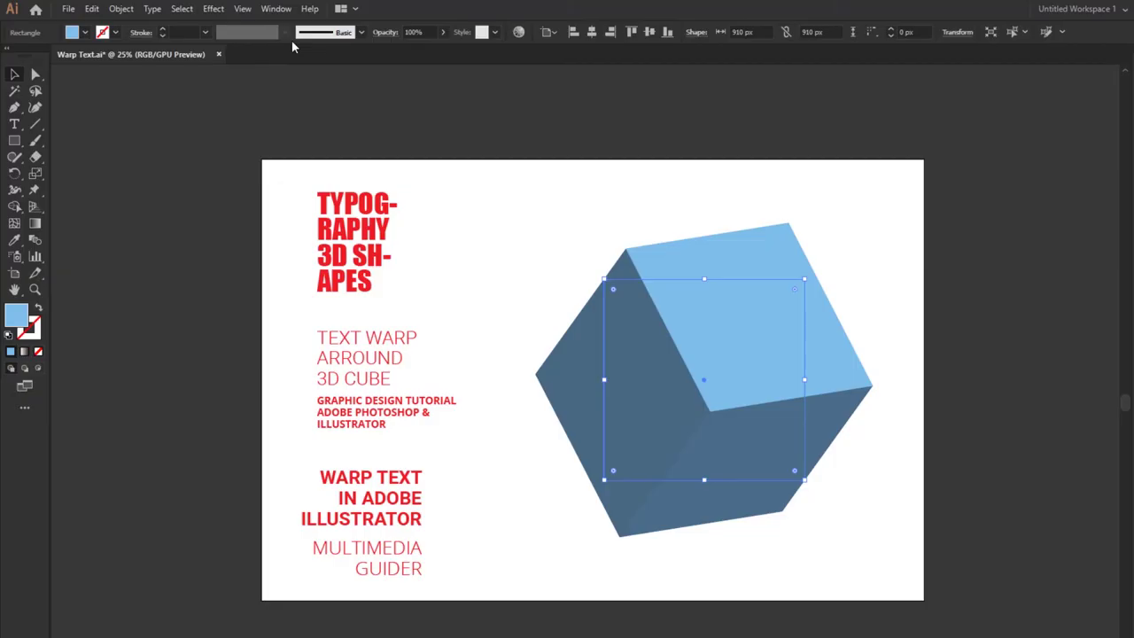
pyautogui.click(239, 9)
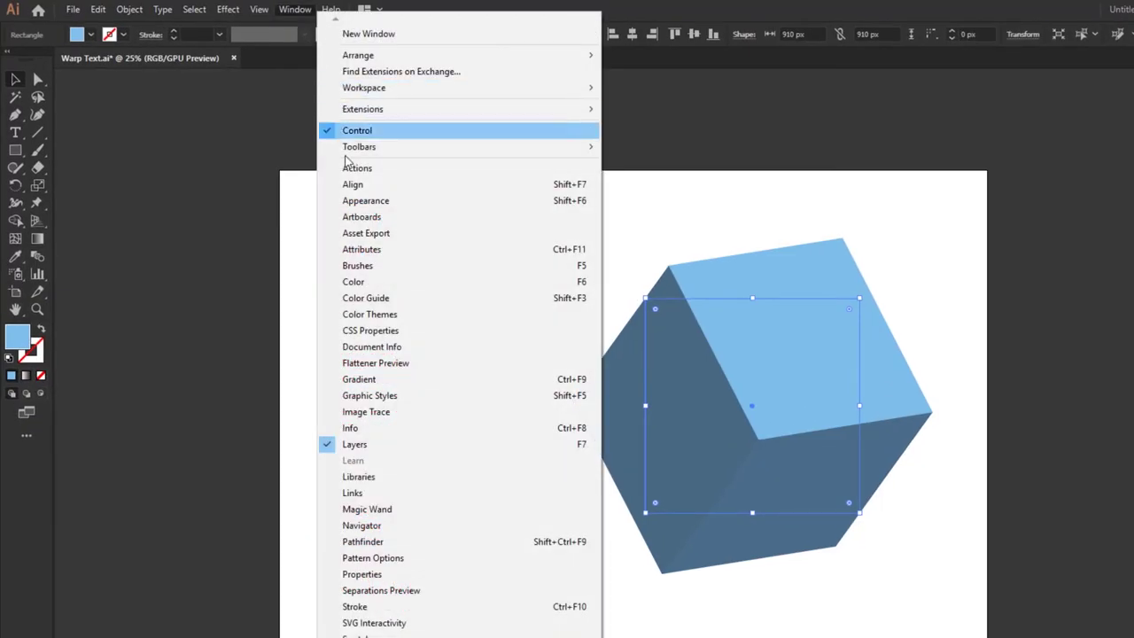
pyautogui.click(365, 201)
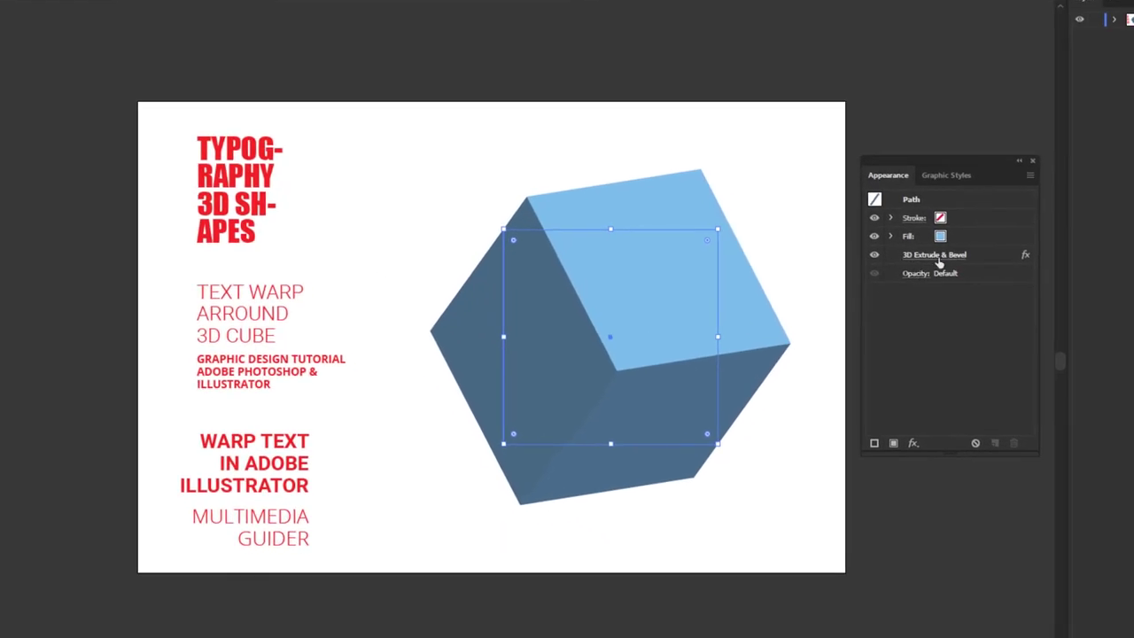
pyautogui.click(934, 255)
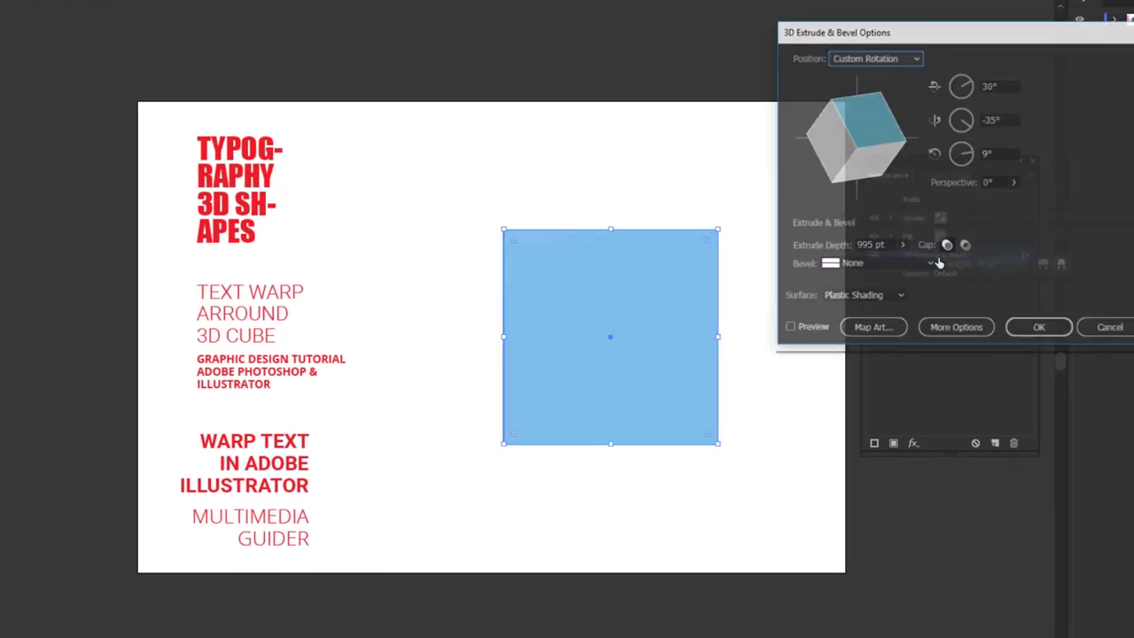
pyautogui.click(818, 330)
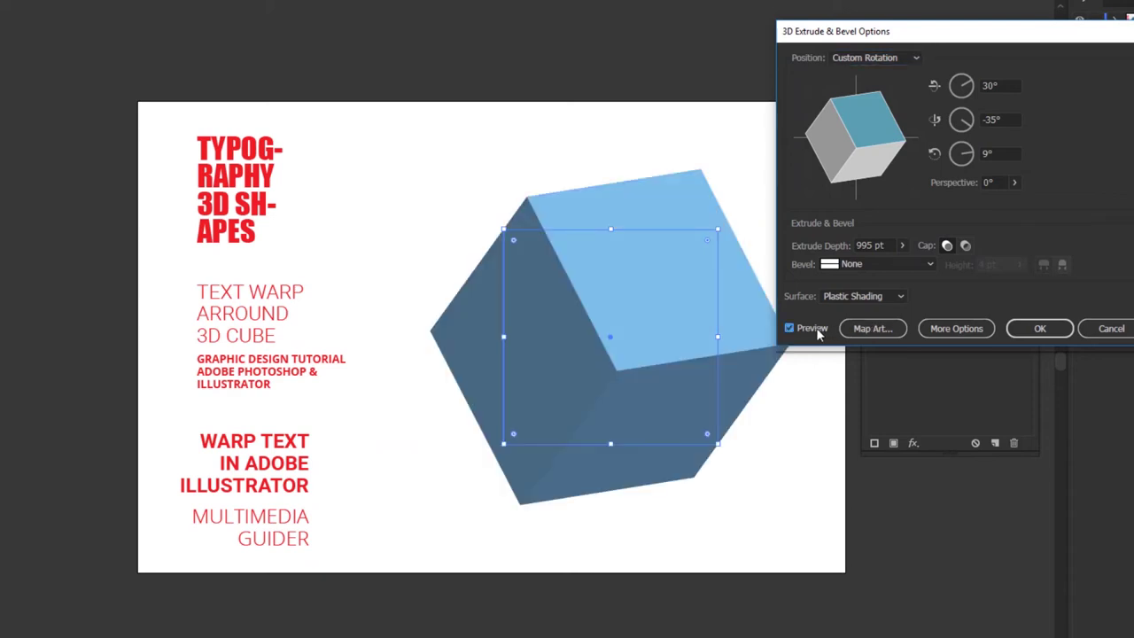
pyautogui.moveTo(936, 83); pyautogui.dragTo(964, 71)
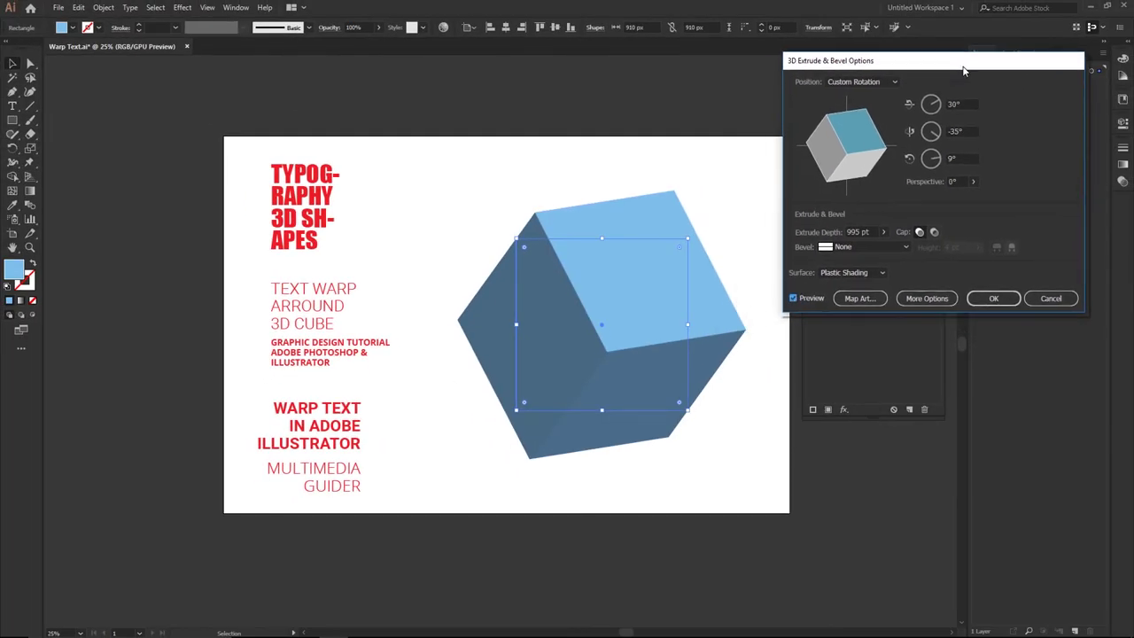
# In Map Art, place symbol Text 1 on surface 1 and scale it to fit.
pyautogui.click(871, 301)
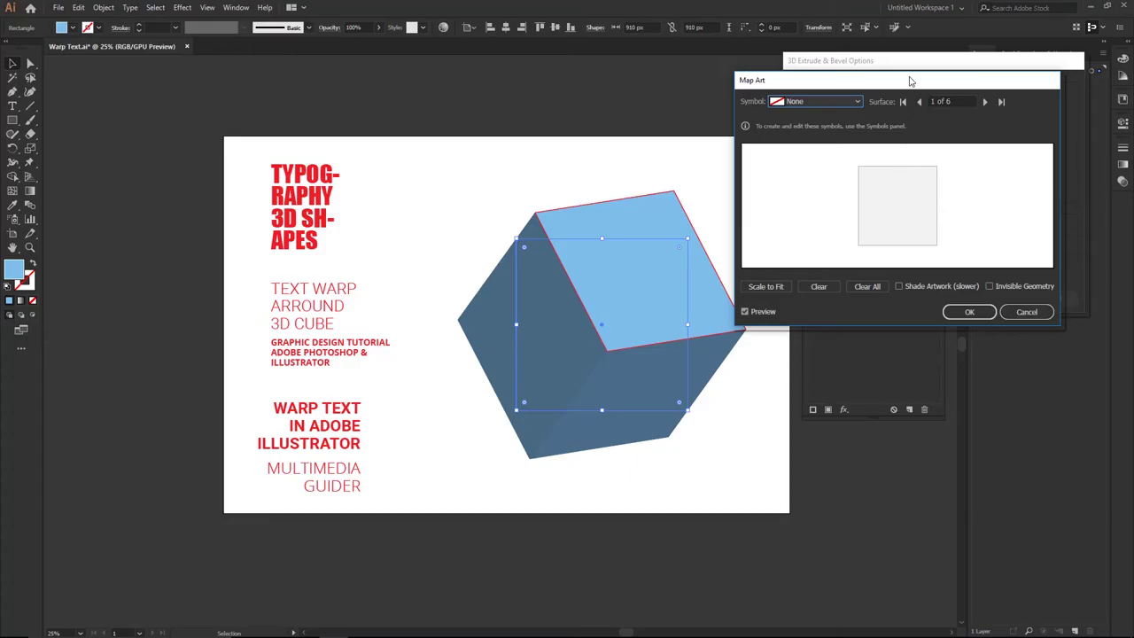
pyautogui.moveTo(910, 82)
pyautogui.mouseDown()
pyautogui.moveTo(214, 57)
pyautogui.moveTo(232, 35)
pyautogui.mouseUp()
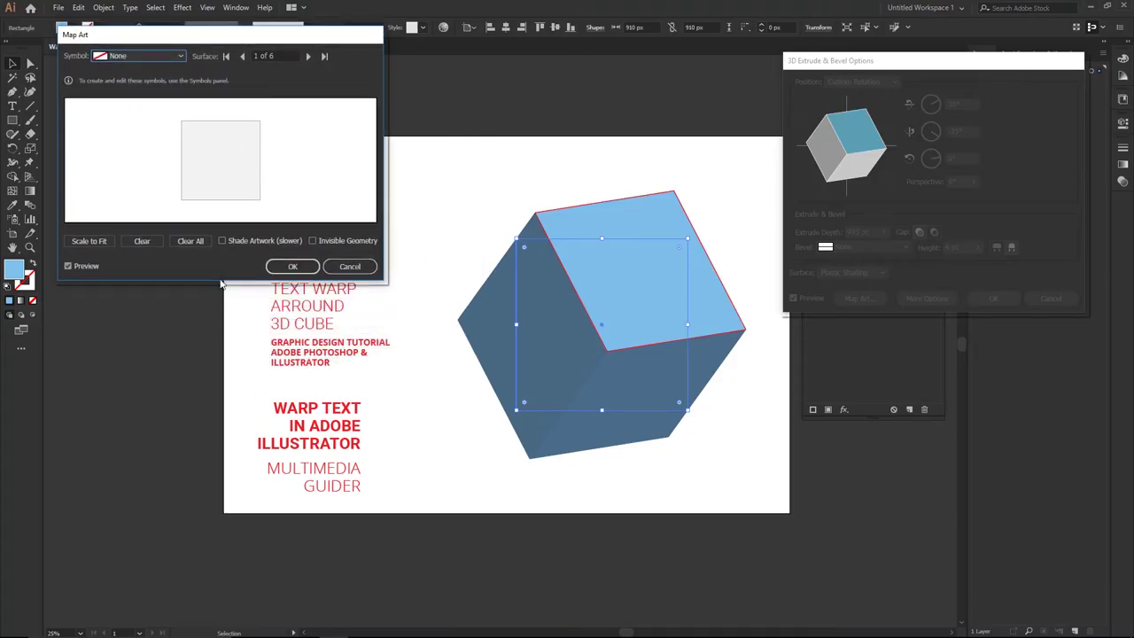
pyautogui.moveTo(220, 282); pyautogui.dragTo(210, 472)
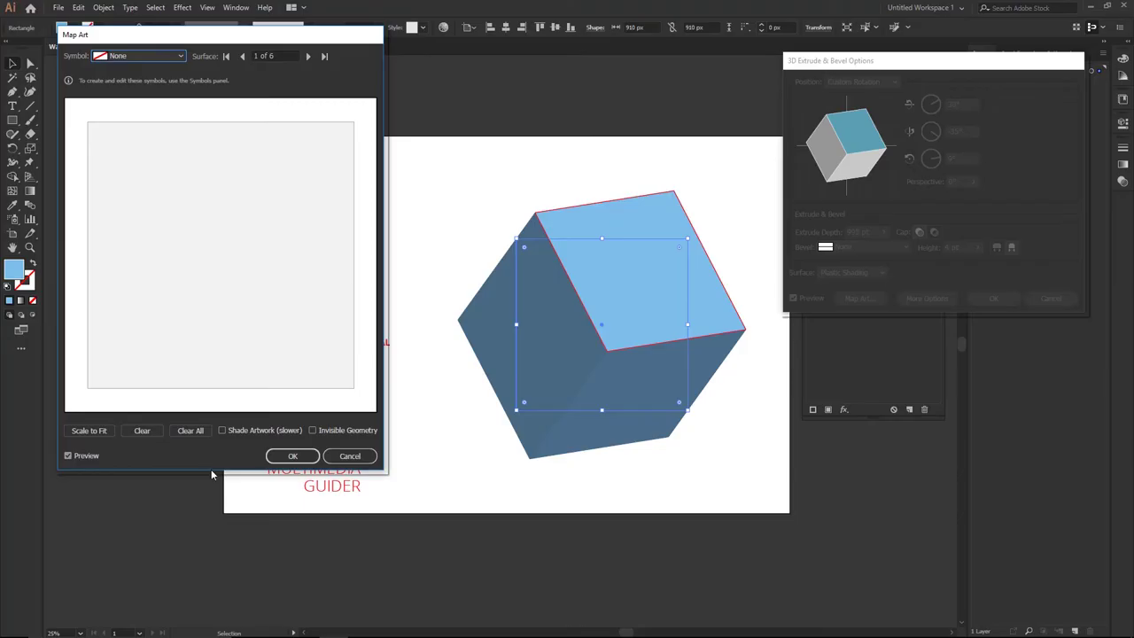
pyautogui.click(137, 56)
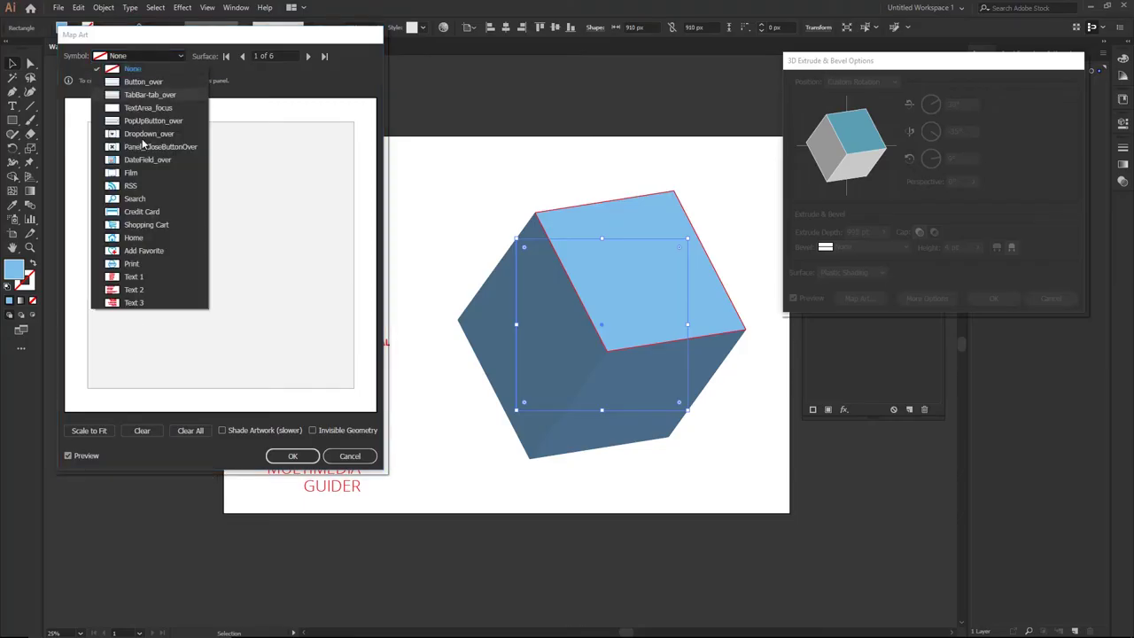
pyautogui.click(138, 277)
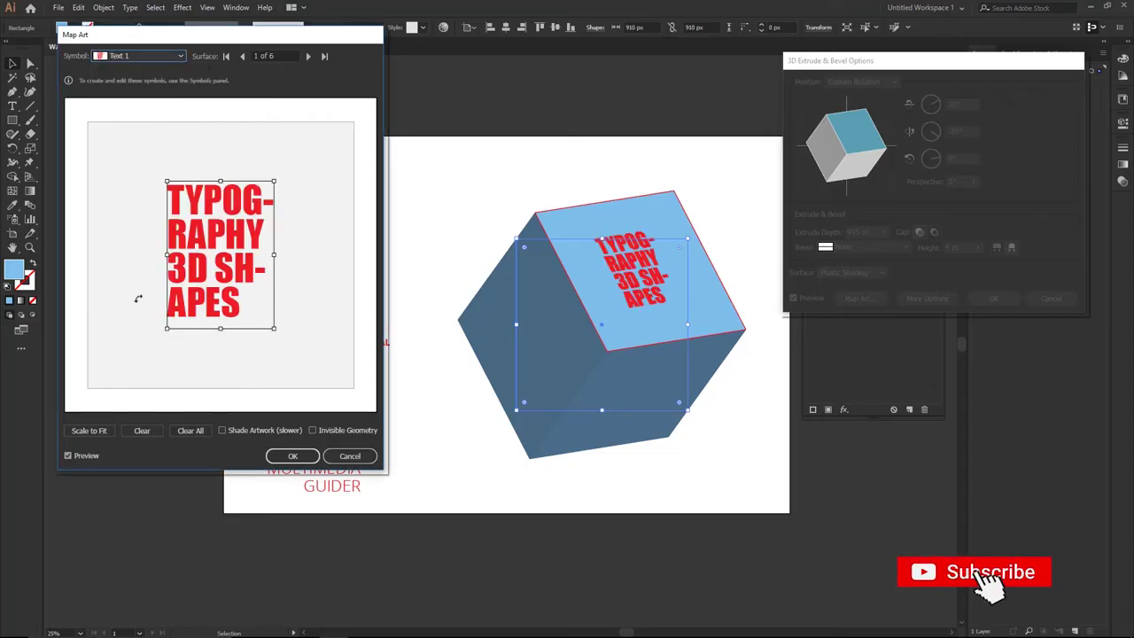
pyautogui.click(89, 430)
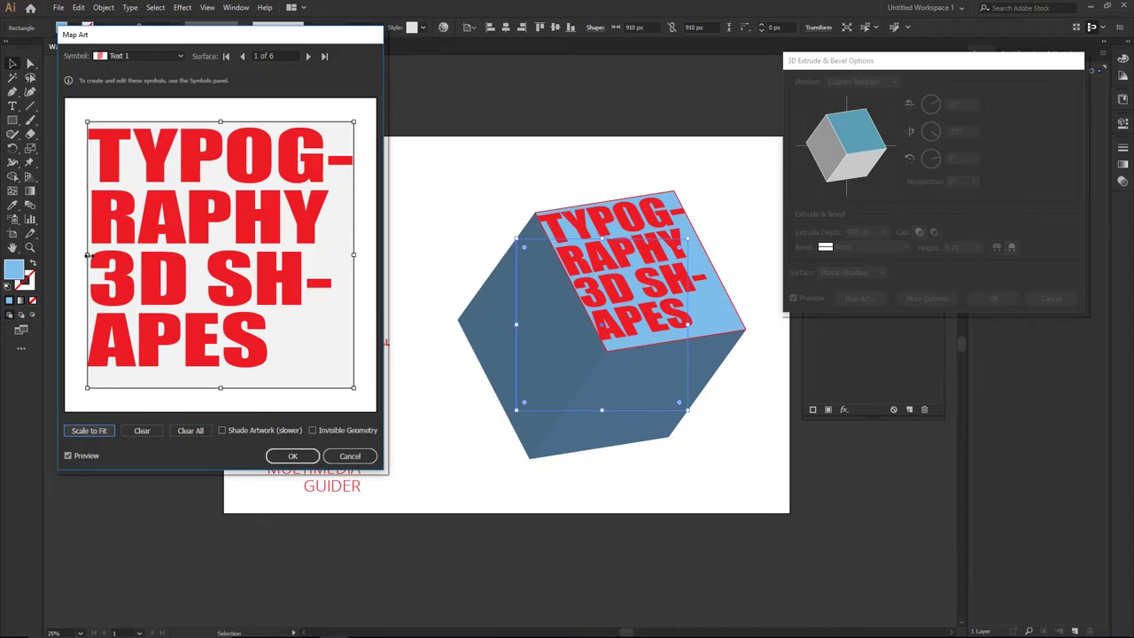
# Trim the Text 1 bounding box edges so it covers the top face.
pyautogui.moveTo(88, 255); pyautogui.dragTo(93, 256)
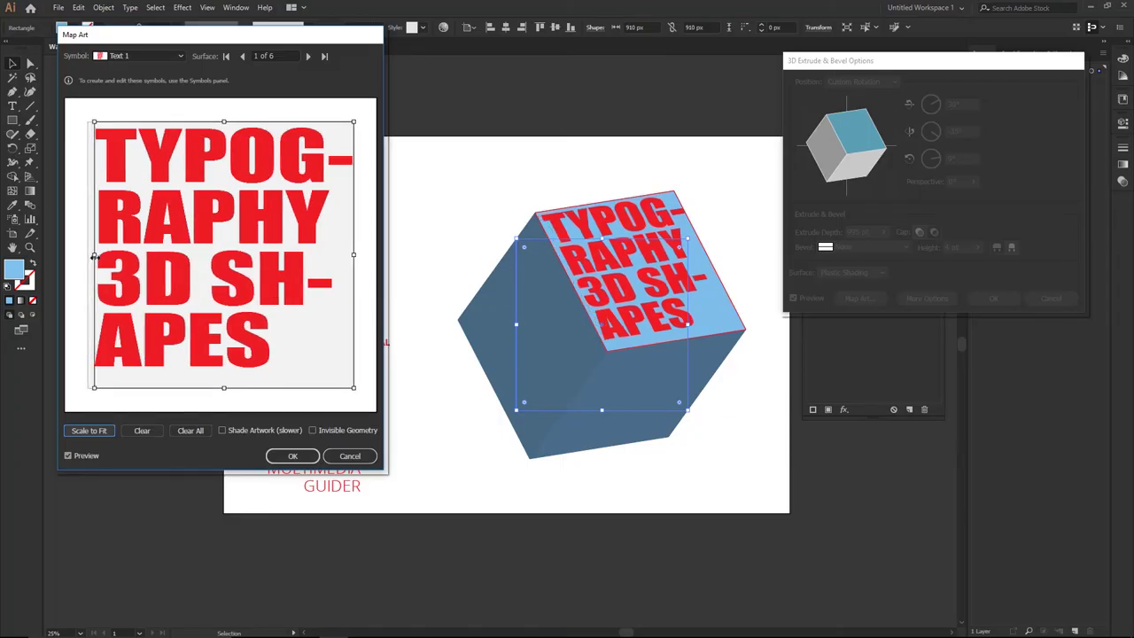
pyautogui.moveTo(354, 254); pyautogui.dragTo(351, 254)
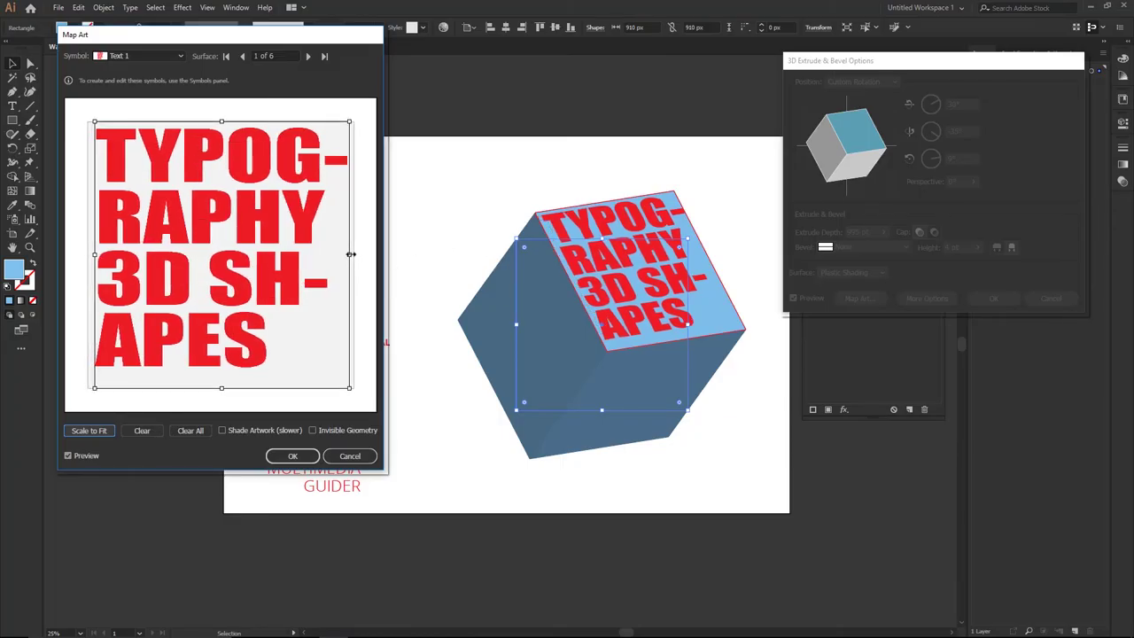
pyautogui.moveTo(221, 122); pyautogui.dragTo(221, 128)
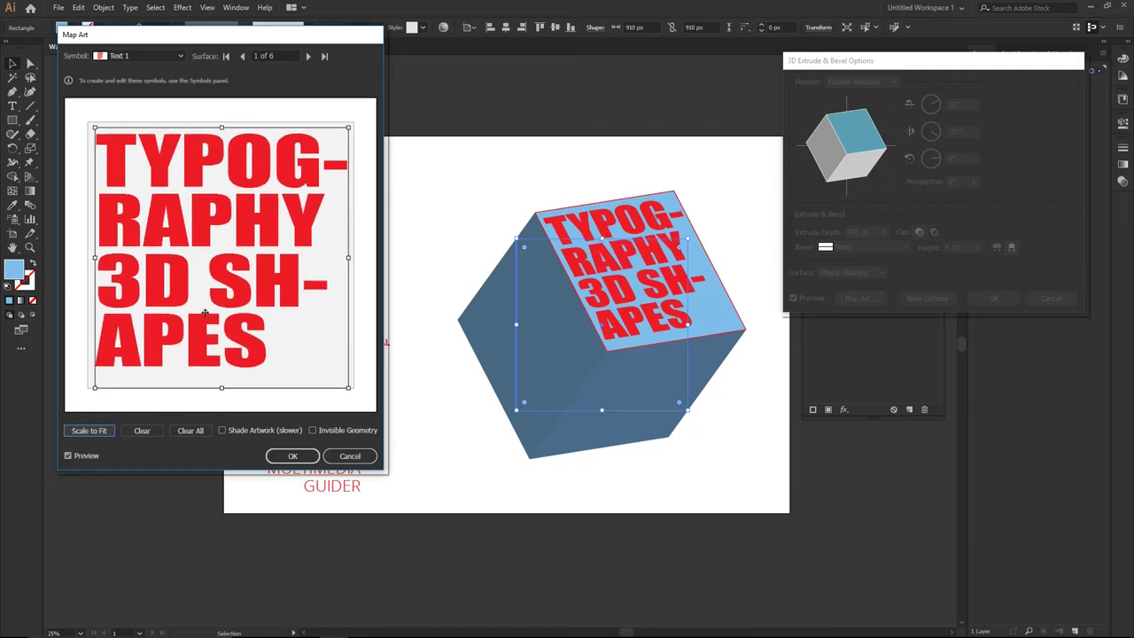
pyautogui.moveTo(222, 387); pyautogui.dragTo(222, 394)
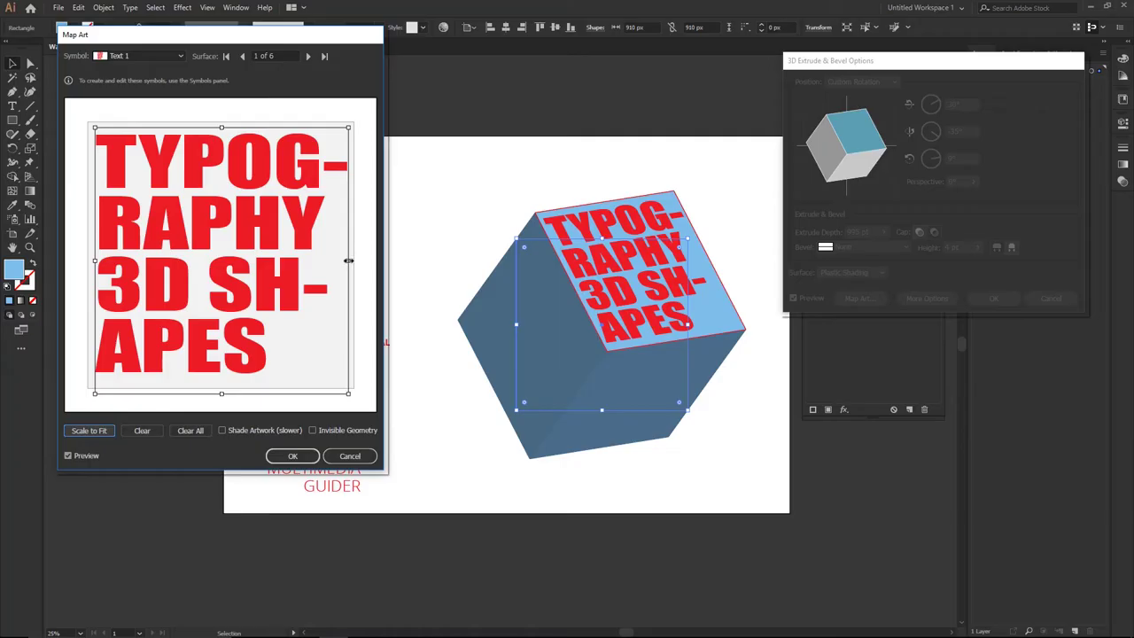
pyautogui.moveTo(348, 261); pyautogui.dragTo(348, 261)
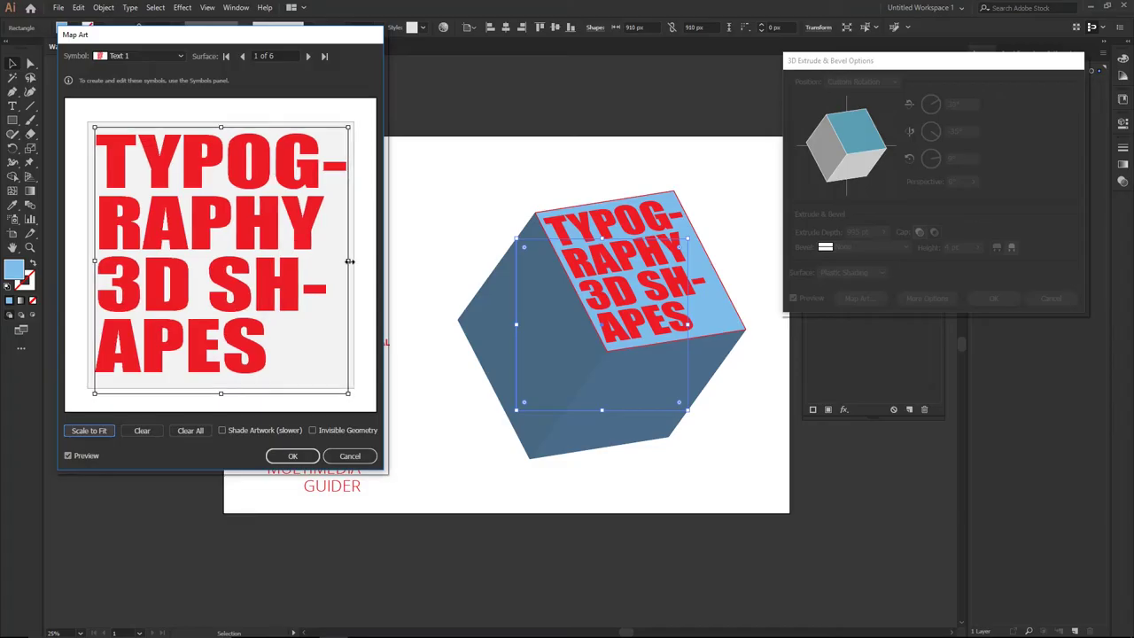
# Map symbol Text 2 onto surface 4 of 6, scaled to fit, rotated 180°, with Invisible Geometry.
pyautogui.click(309, 56)
pyautogui.click(309, 57)
pyautogui.click(310, 56)
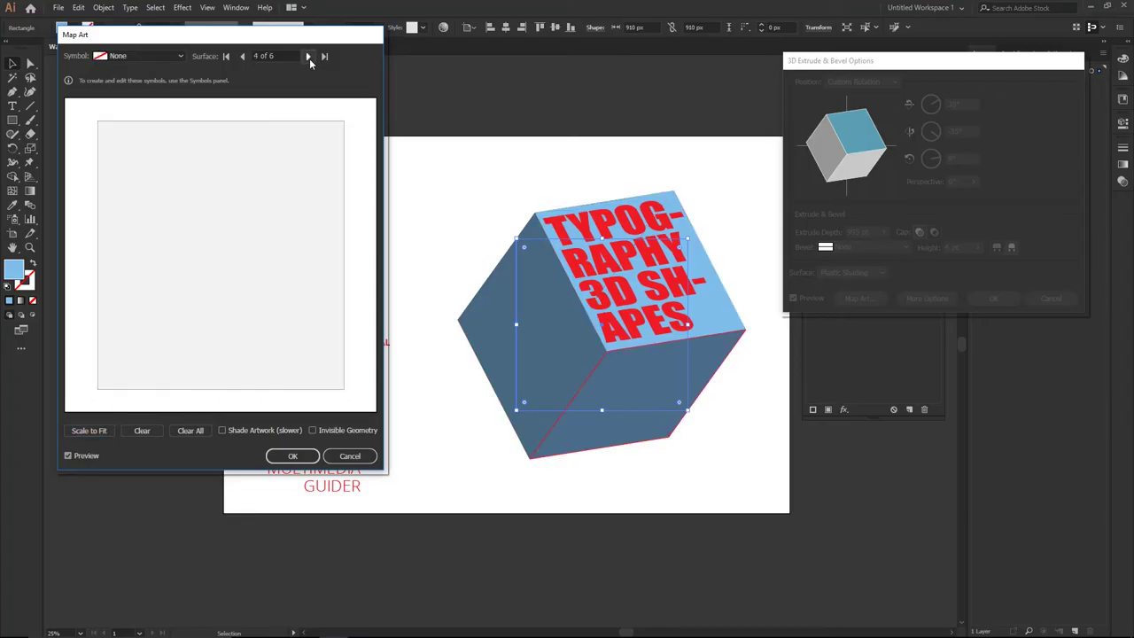
pyautogui.click(168, 55)
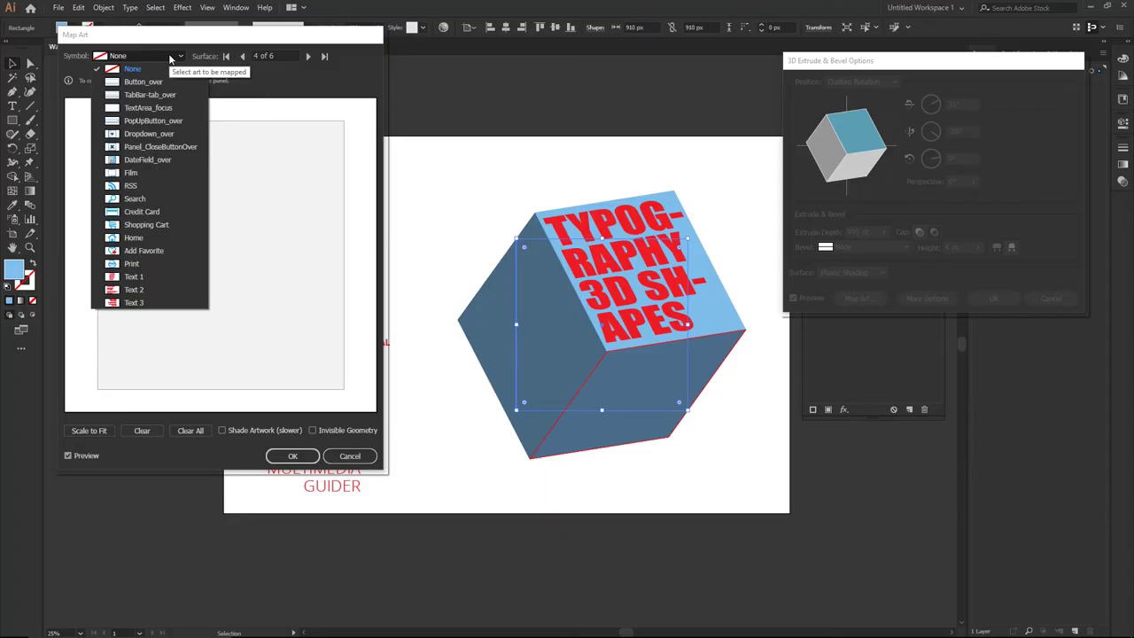
pyautogui.click(151, 289)
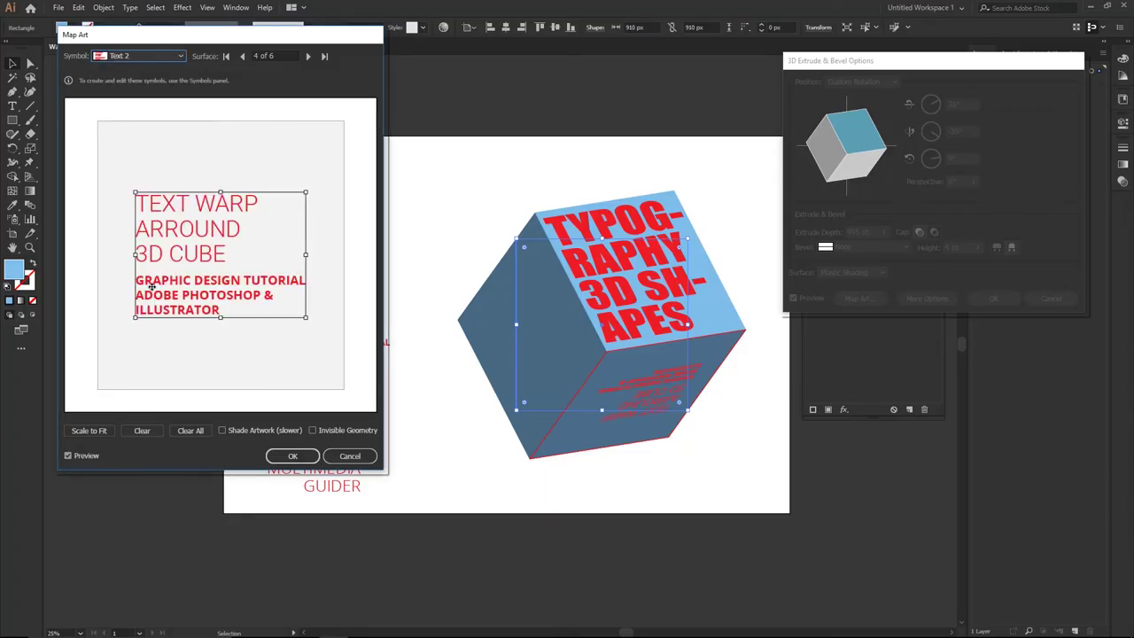
pyautogui.click(103, 431)
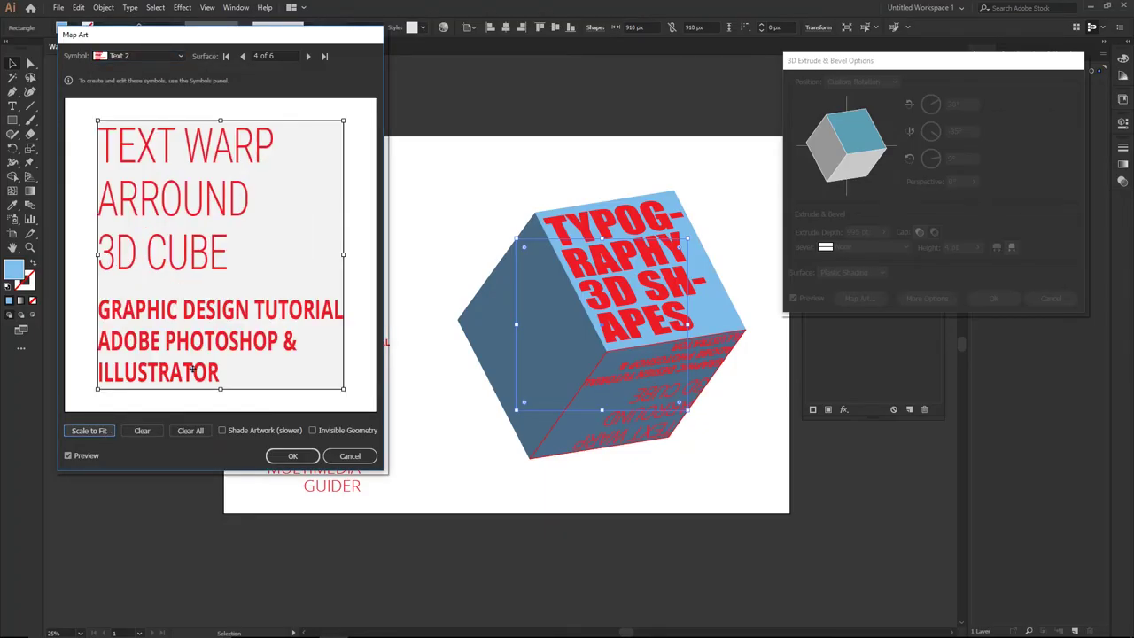
pyautogui.moveTo(347, 117); pyautogui.dragTo(139, 338)
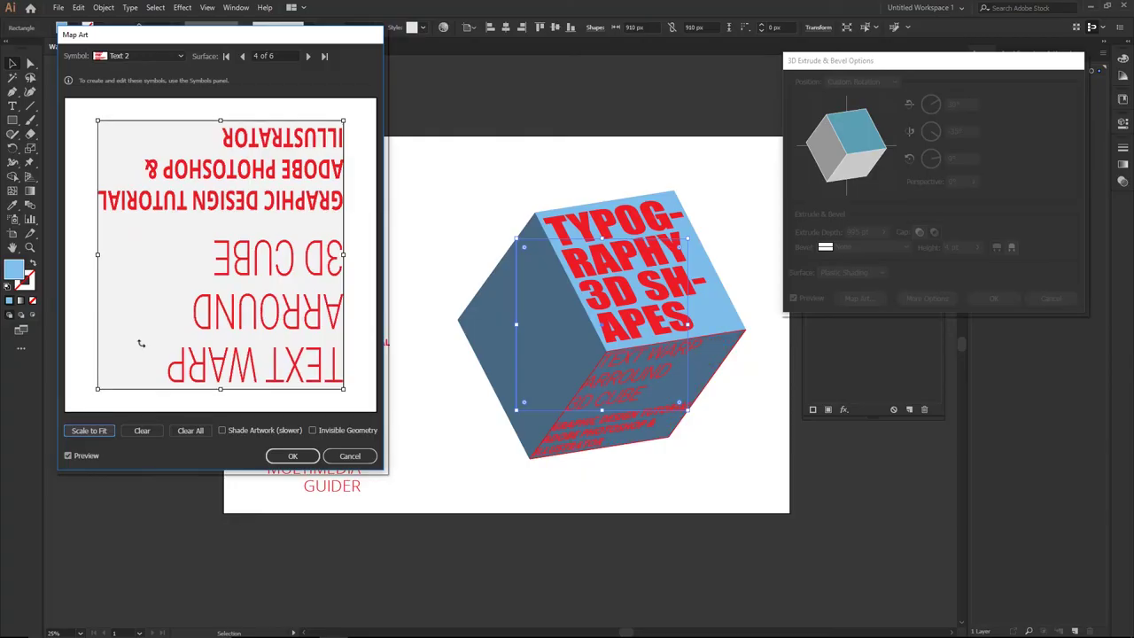
pyautogui.click(348, 431)
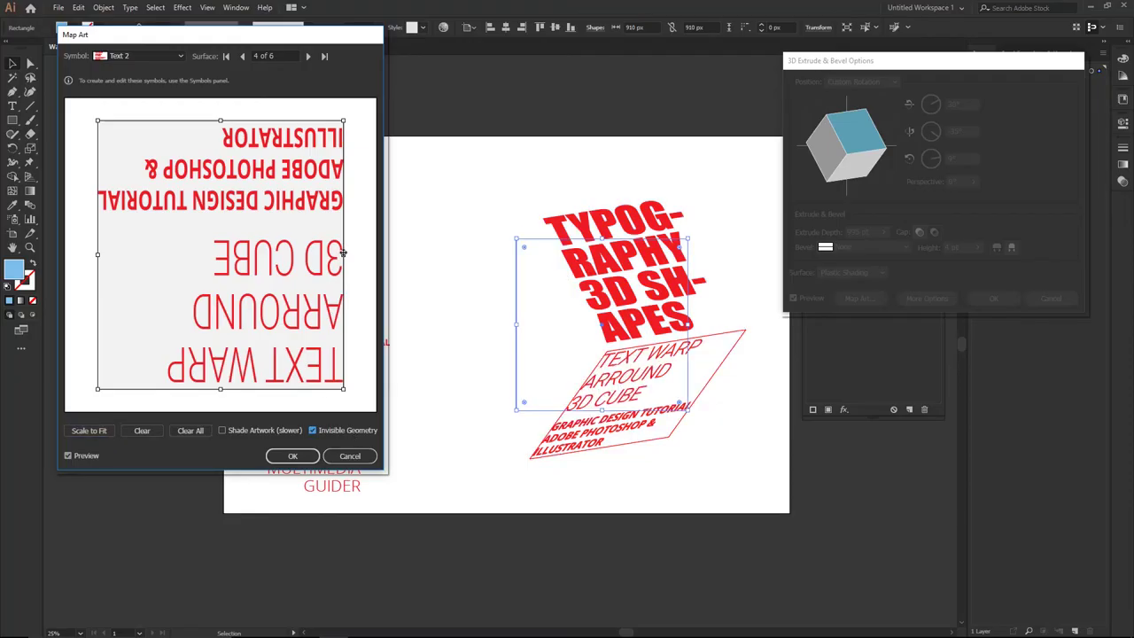
# Trim the Text 2 bounding box edges to fit the face.
pyautogui.moveTo(345, 254); pyautogui.dragTo(341, 255)
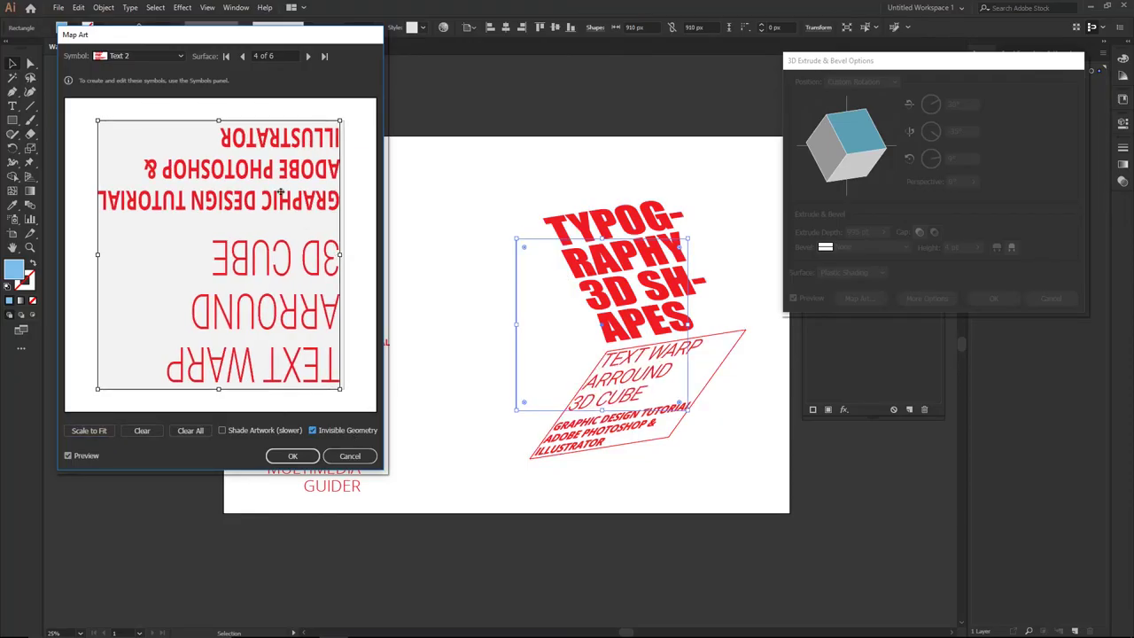
pyautogui.moveTo(220, 121); pyautogui.dragTo(220, 127)
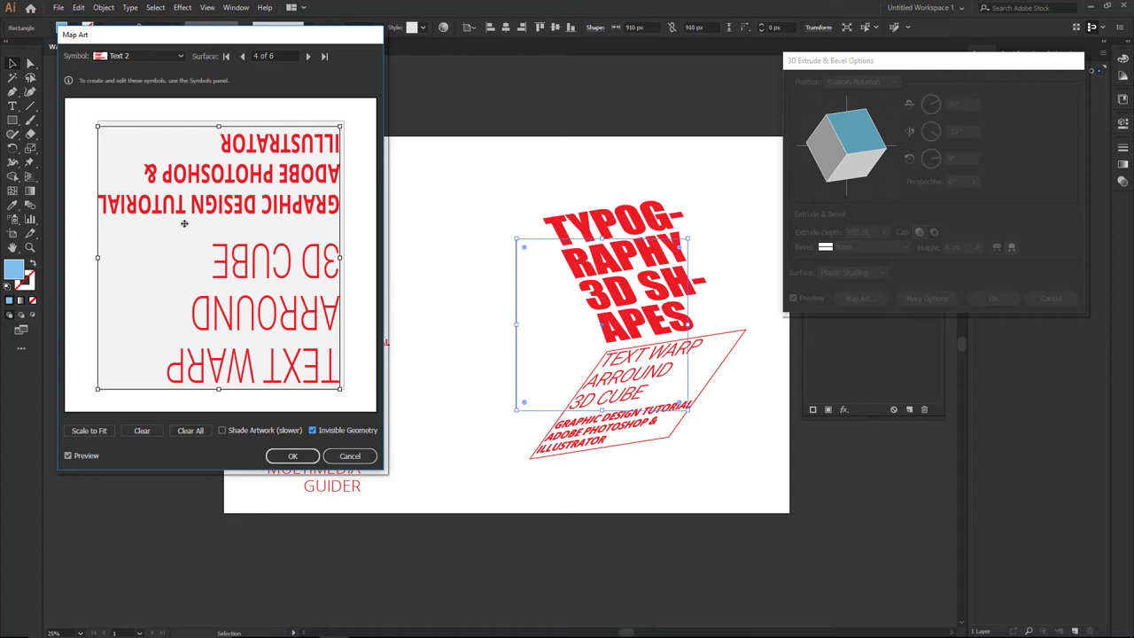
pyautogui.moveTo(99, 257); pyautogui.dragTo(103, 258)
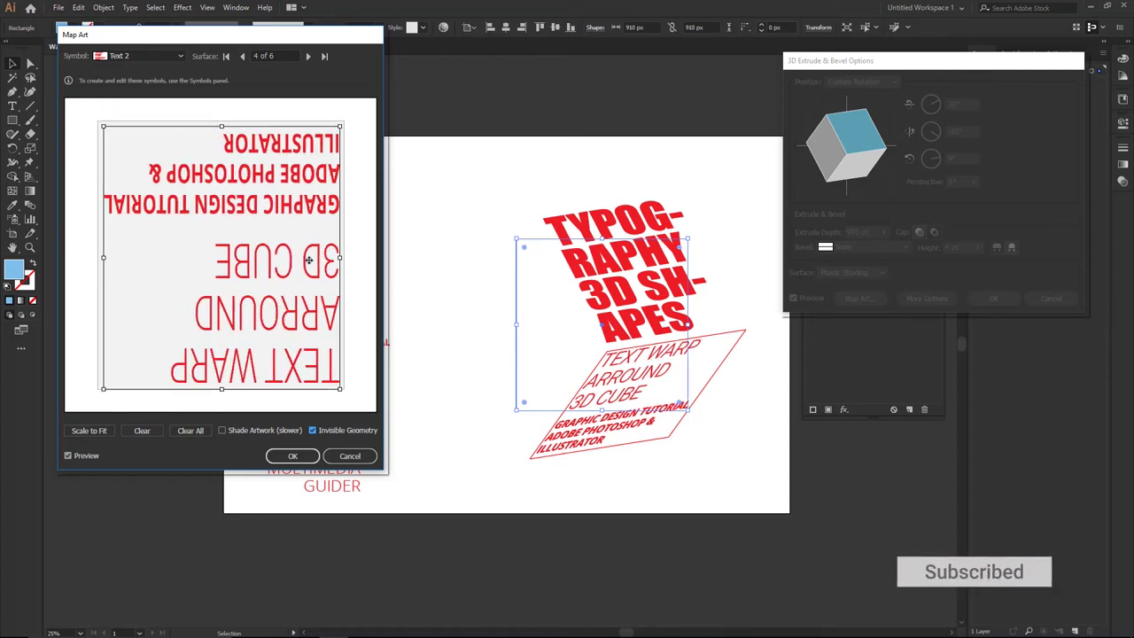
pyautogui.moveTo(341, 259); pyautogui.dragTo(338, 259)
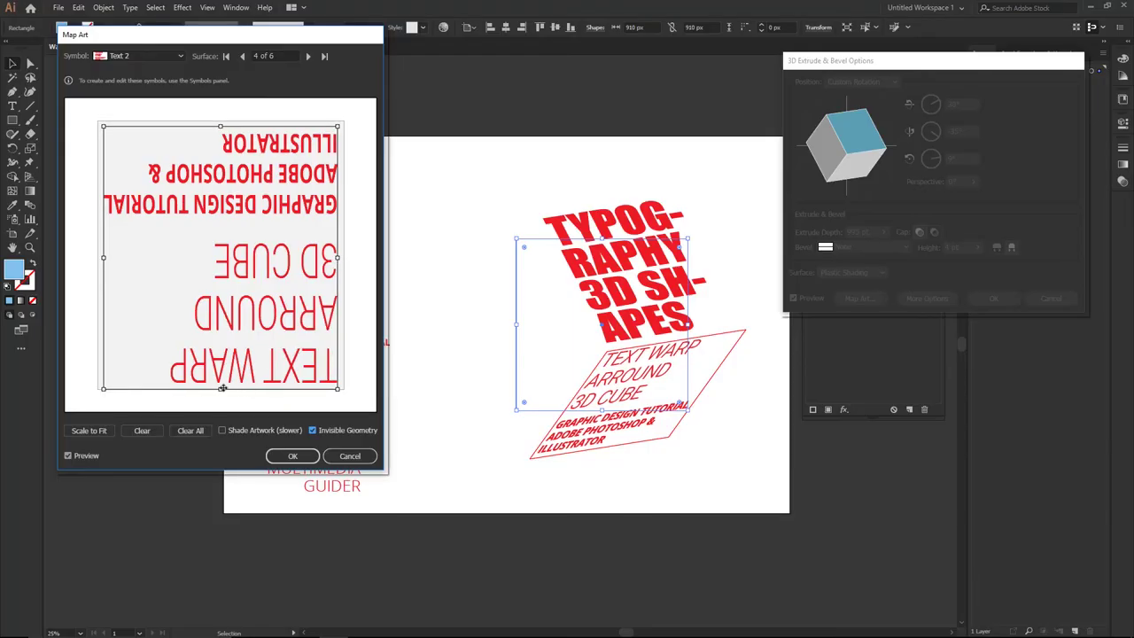
pyautogui.moveTo(220, 388); pyautogui.dragTo(225, 383)
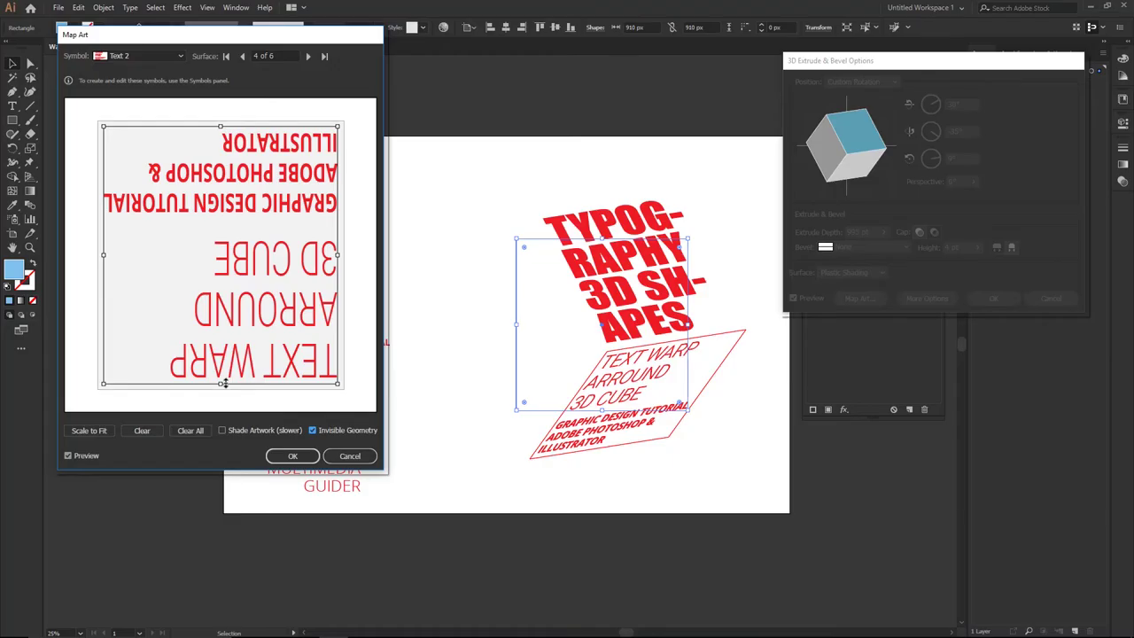
pyautogui.moveTo(221, 382); pyautogui.dragTo(222, 384)
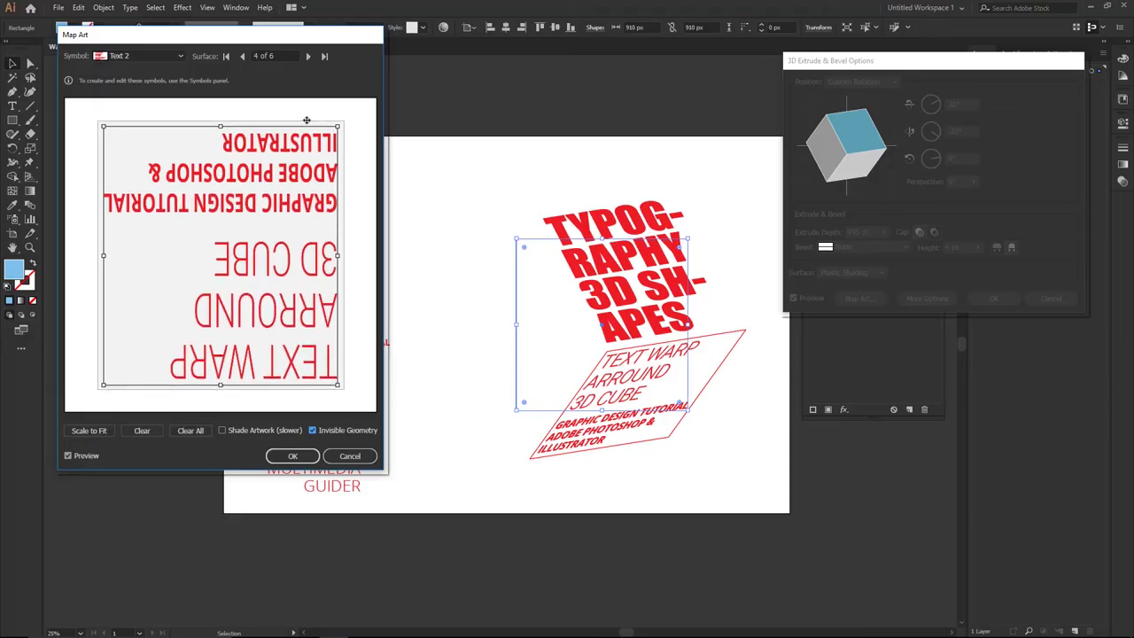
# Map the Text 3 symbol onto surface 5 of 6 and scale it to fit.
pyautogui.click(308, 57)
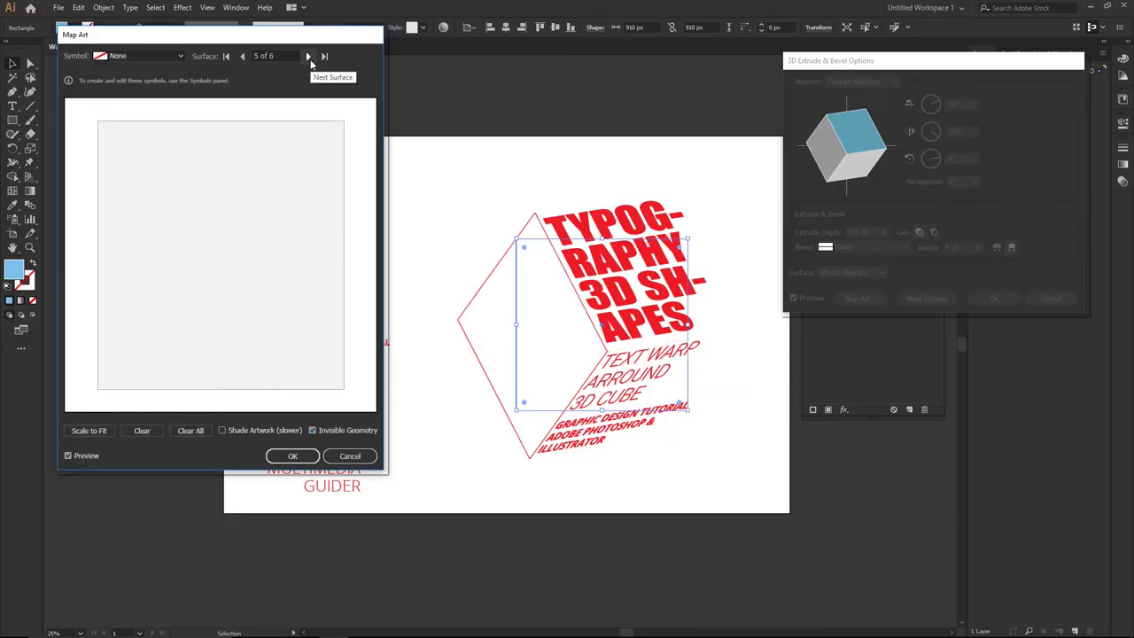
pyautogui.click(156, 56)
pyautogui.click(150, 301)
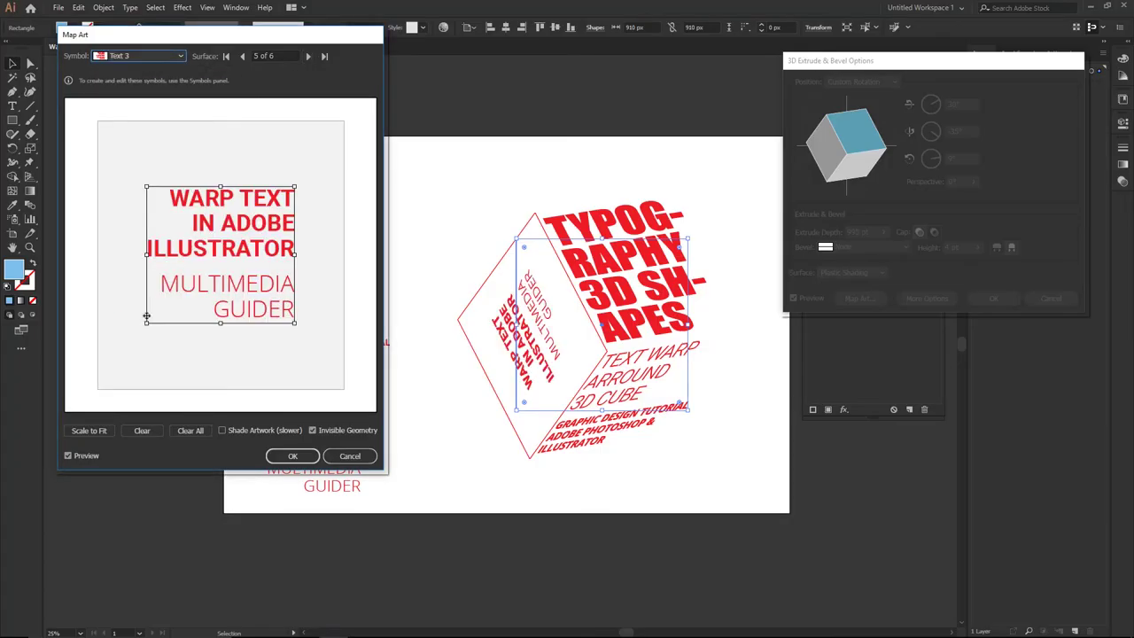
pyautogui.click(89, 431)
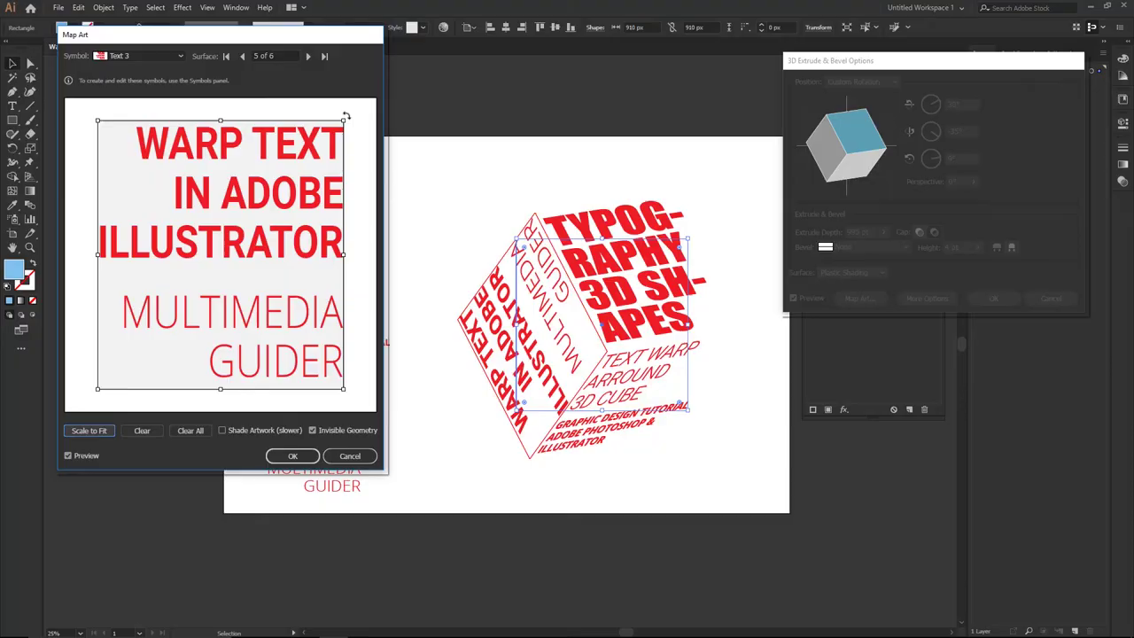
# Rotate the Text 3 artwork 180°, shrink it slightly, nudge it right, and stretch it to fill the face.
pyautogui.moveTo(346, 116); pyautogui.dragTo(131, 352)
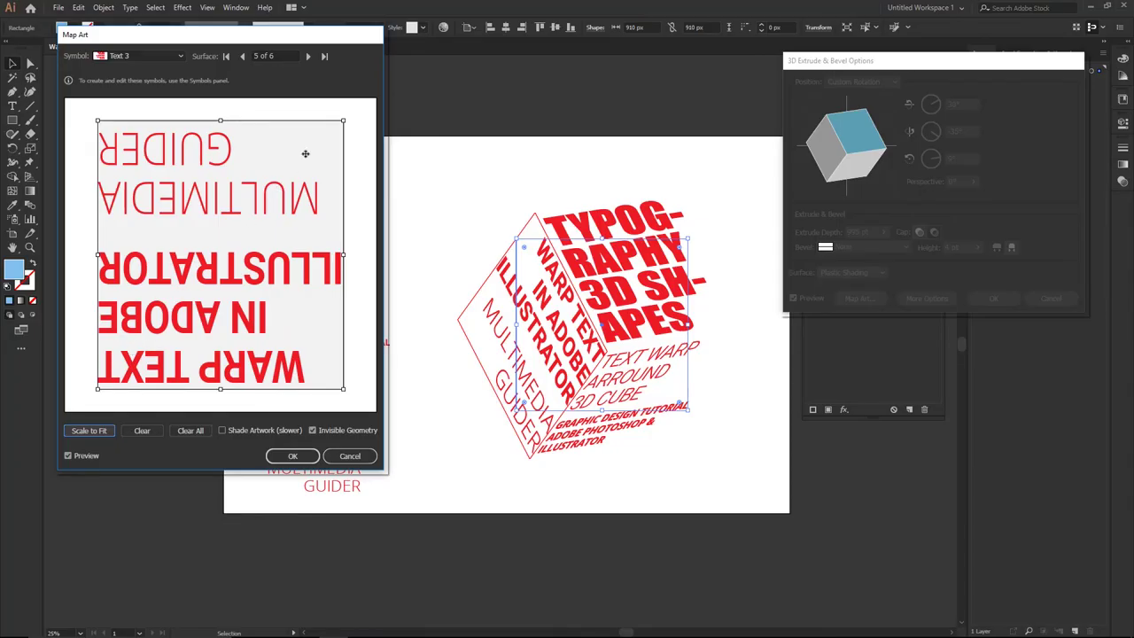
pyautogui.moveTo(343, 121); pyautogui.dragTo(333, 136)
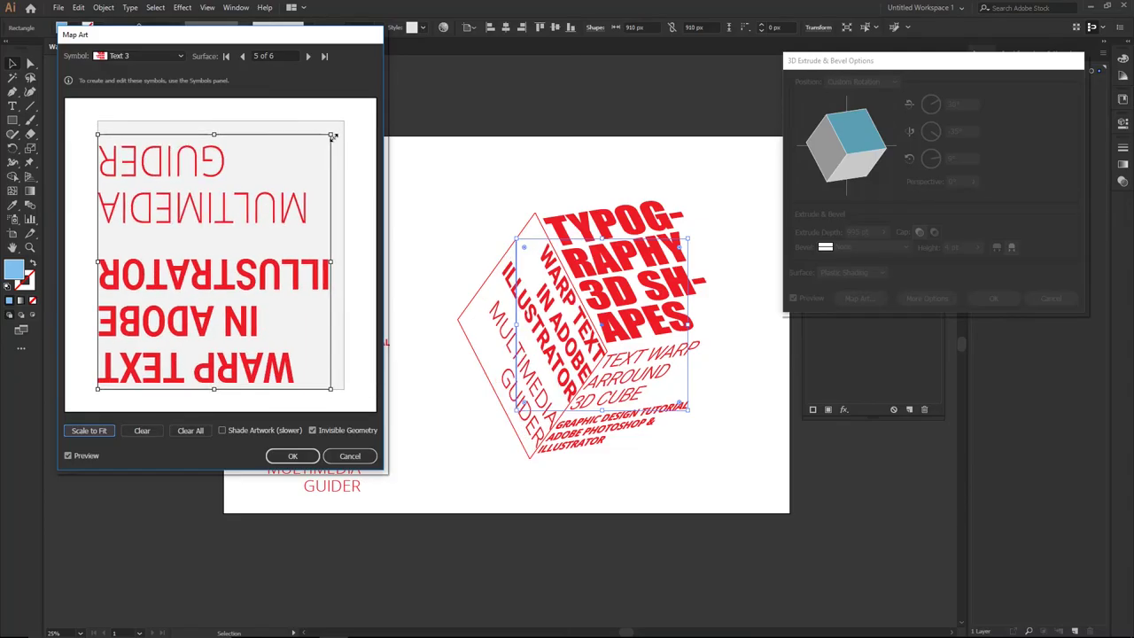
pyautogui.moveTo(253, 218); pyautogui.dragTo(258, 218)
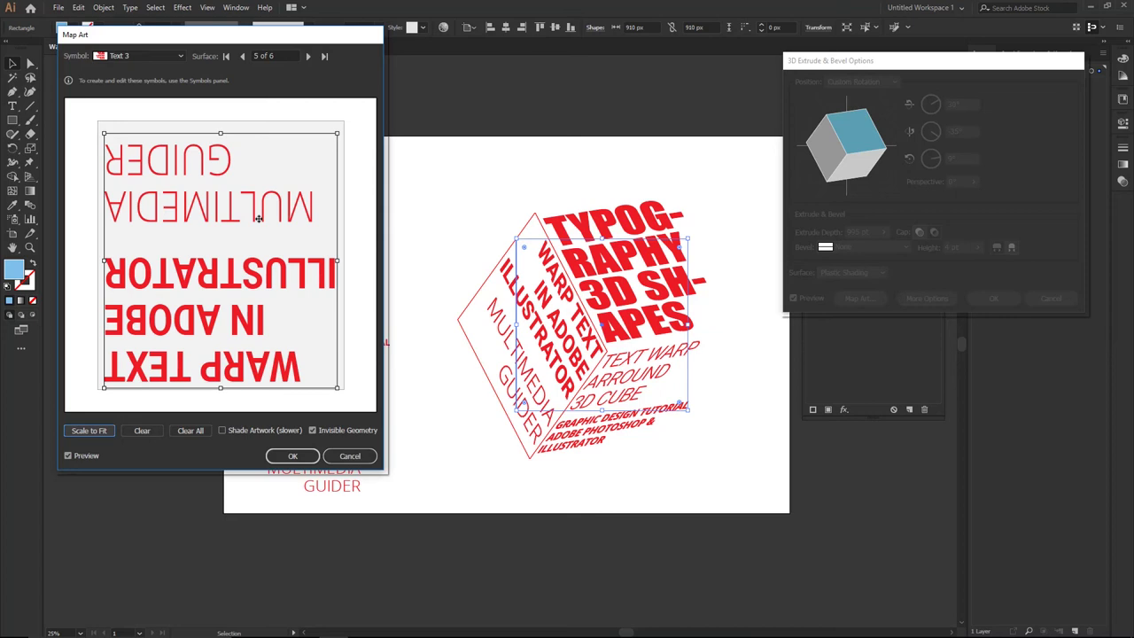
pyautogui.moveTo(258, 218); pyautogui.dragTo(261, 218)
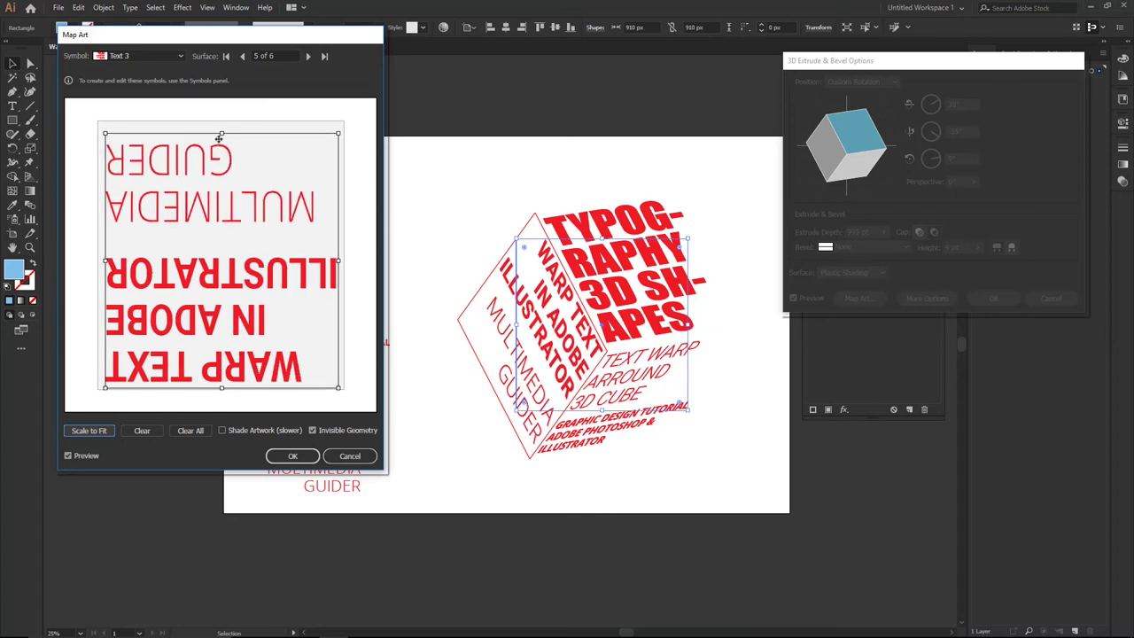
pyautogui.moveTo(222, 133); pyautogui.dragTo(221, 130)
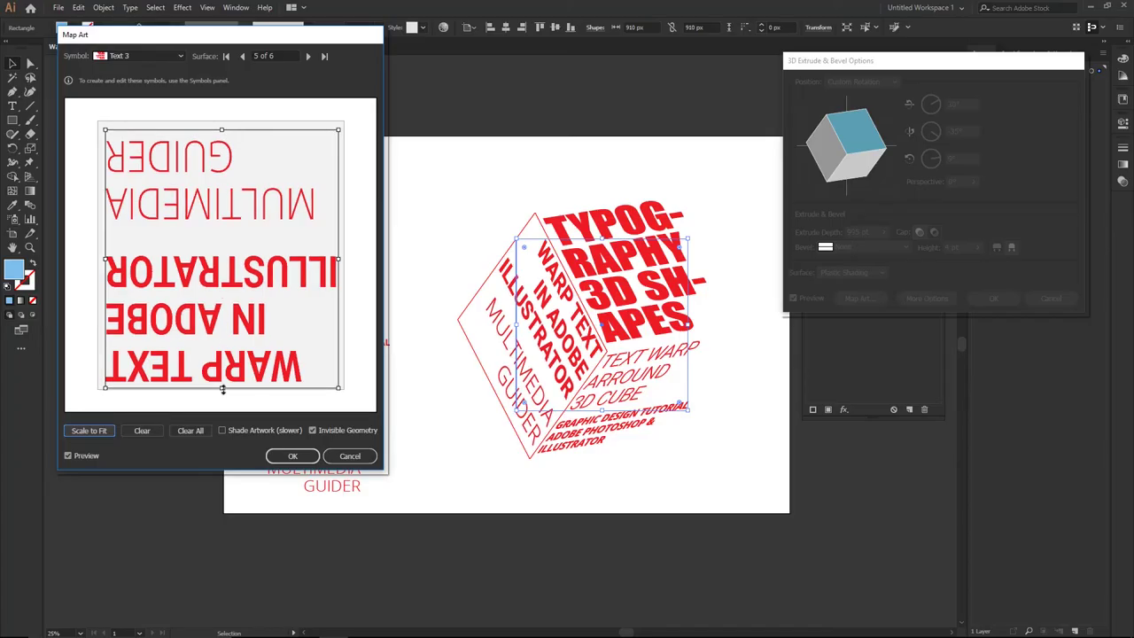
pyautogui.moveTo(223, 390); pyautogui.dragTo(222, 384)
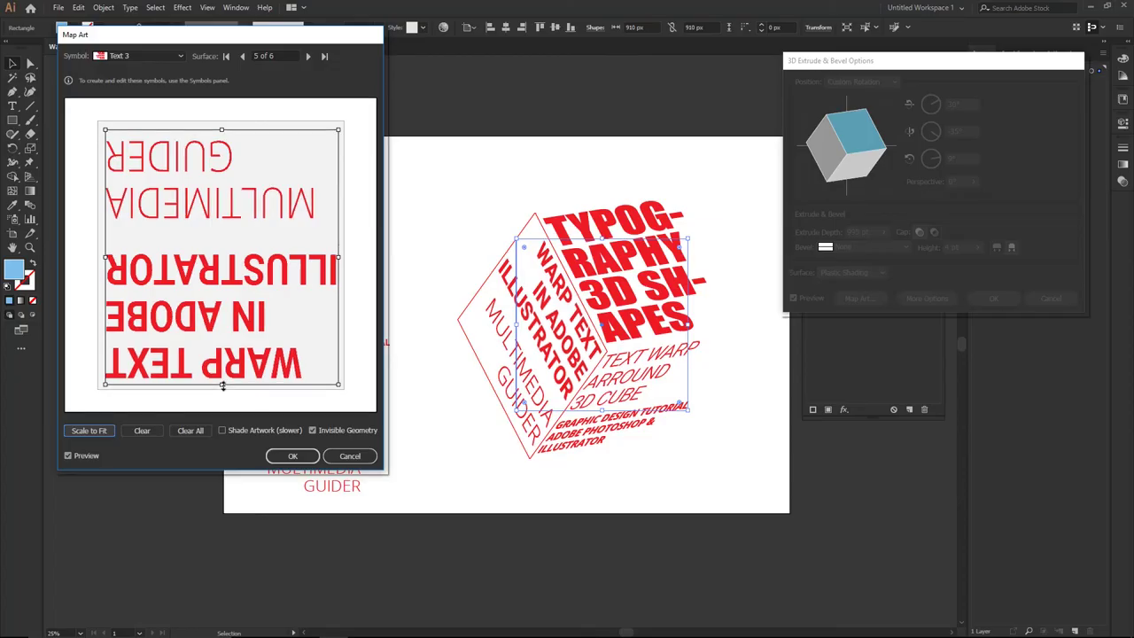
# Return Map Art to surface 1 of 6.
pyautogui.click(242, 56)
pyautogui.click(241, 56)
pyautogui.click(242, 55)
pyautogui.click(242, 56)
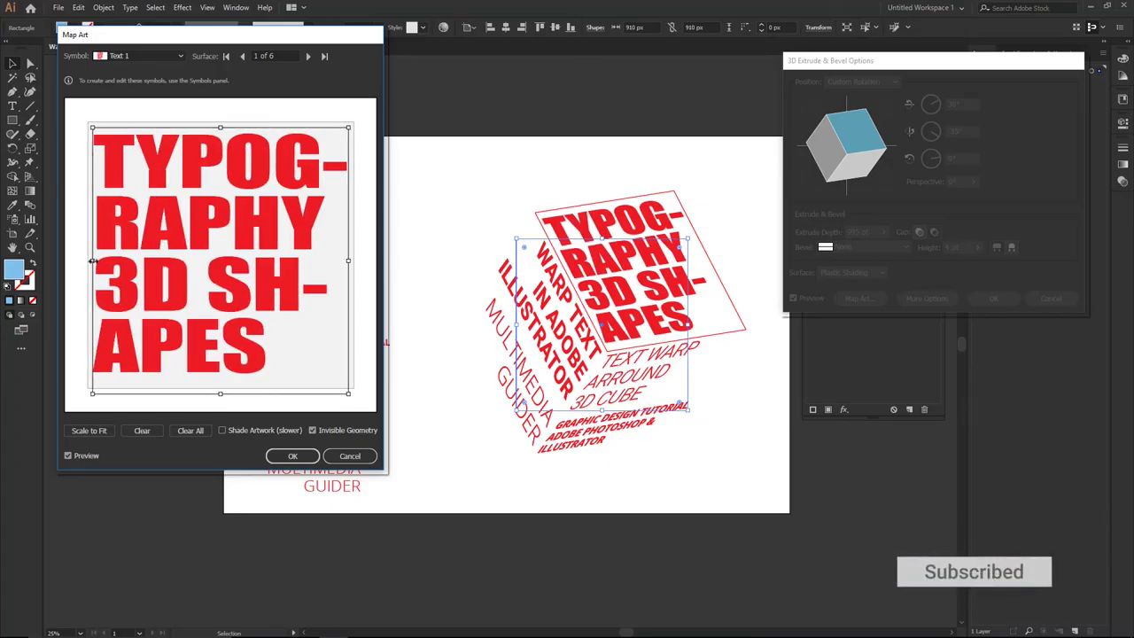
# Nudge the TYPOGRAPHY artwork's left edge inward on surface 1 and apply the Map Art and 3D settings.
pyautogui.moveTo(93, 262); pyautogui.dragTo(98, 262)
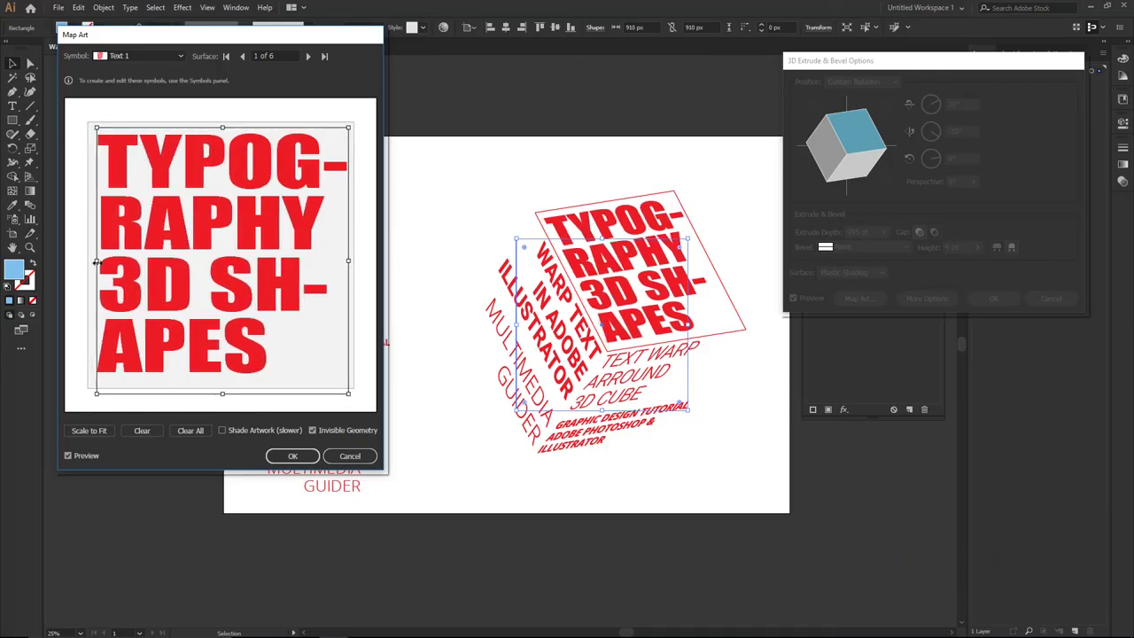
pyautogui.click(309, 459)
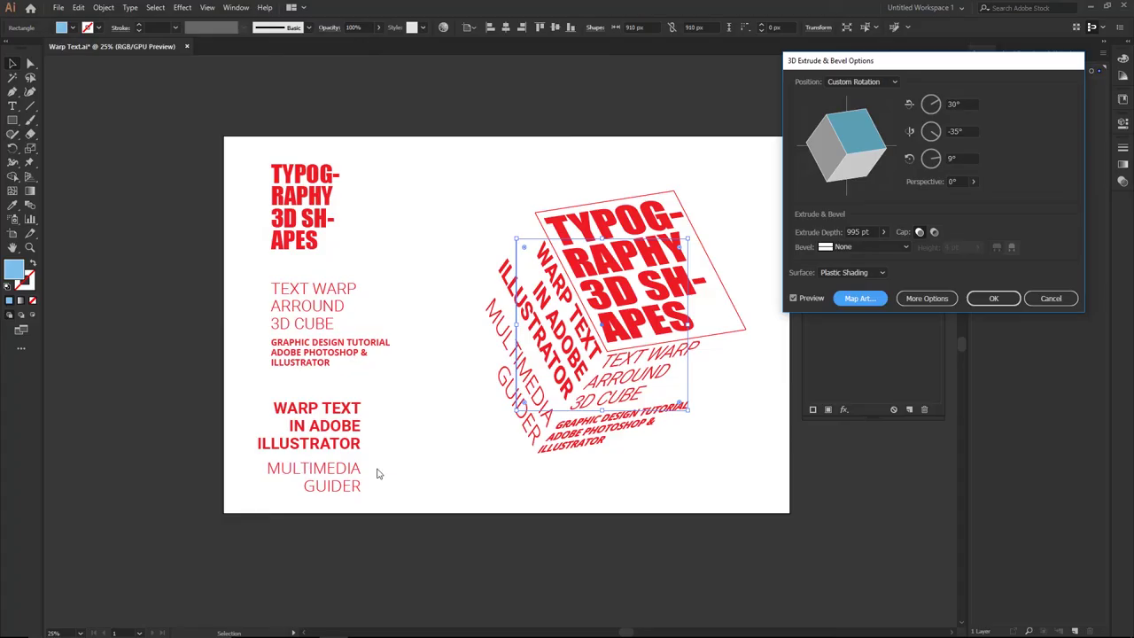
pyautogui.click(1000, 298)
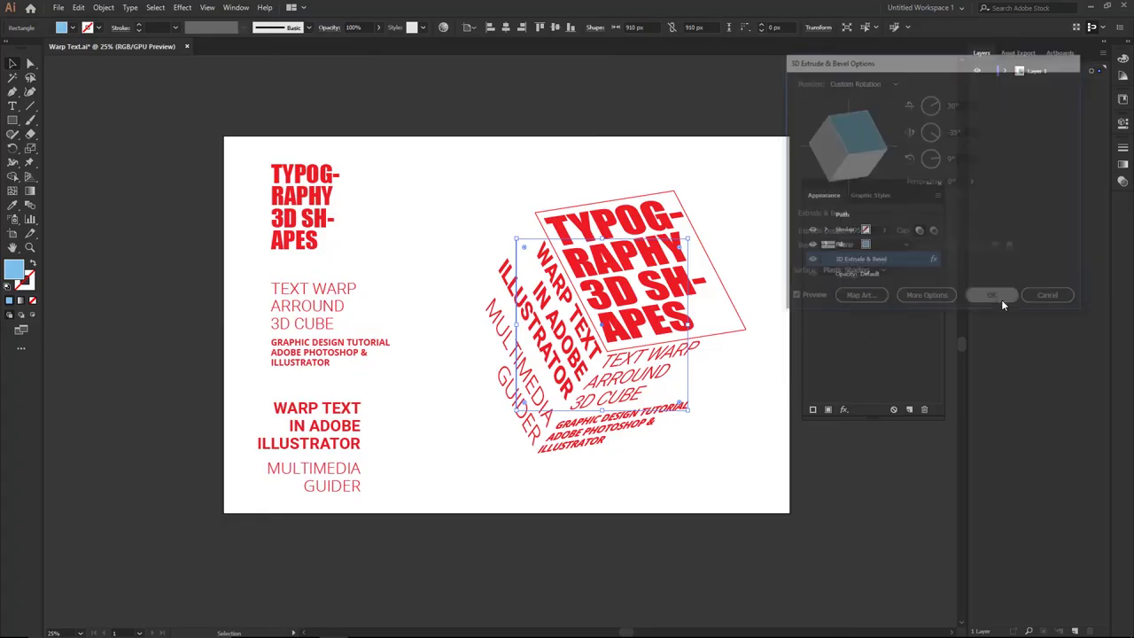
# Delete the loose column of flat text blocks to the left of the cube.
pyautogui.click(731, 187)
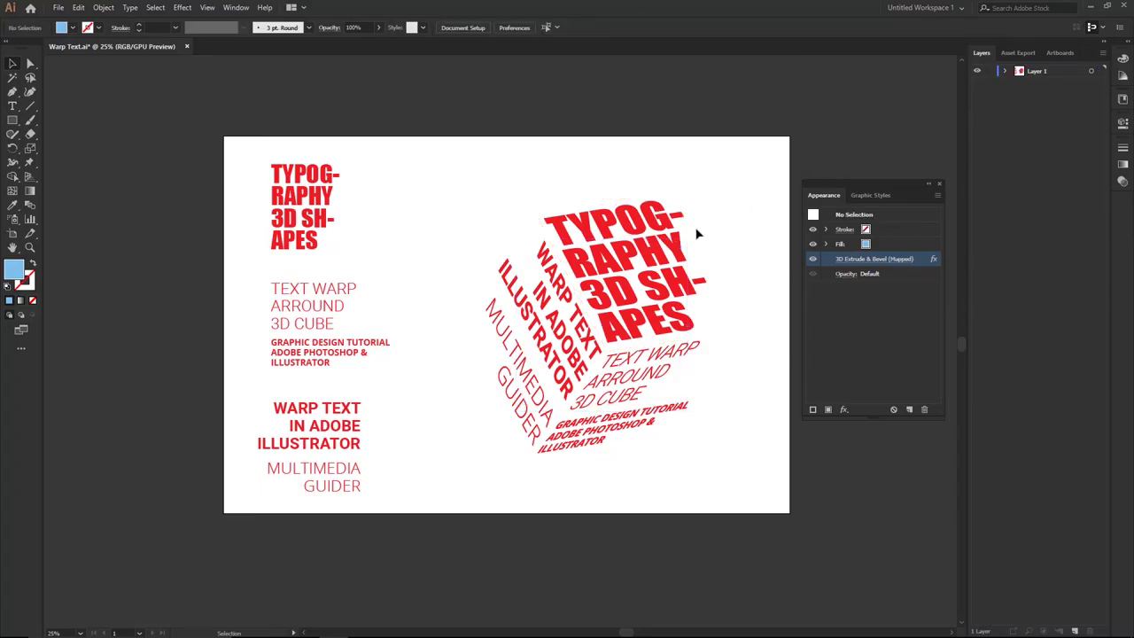
pyautogui.moveTo(257, 228); pyautogui.dragTo(358, 493)
pyautogui.press('Delete')
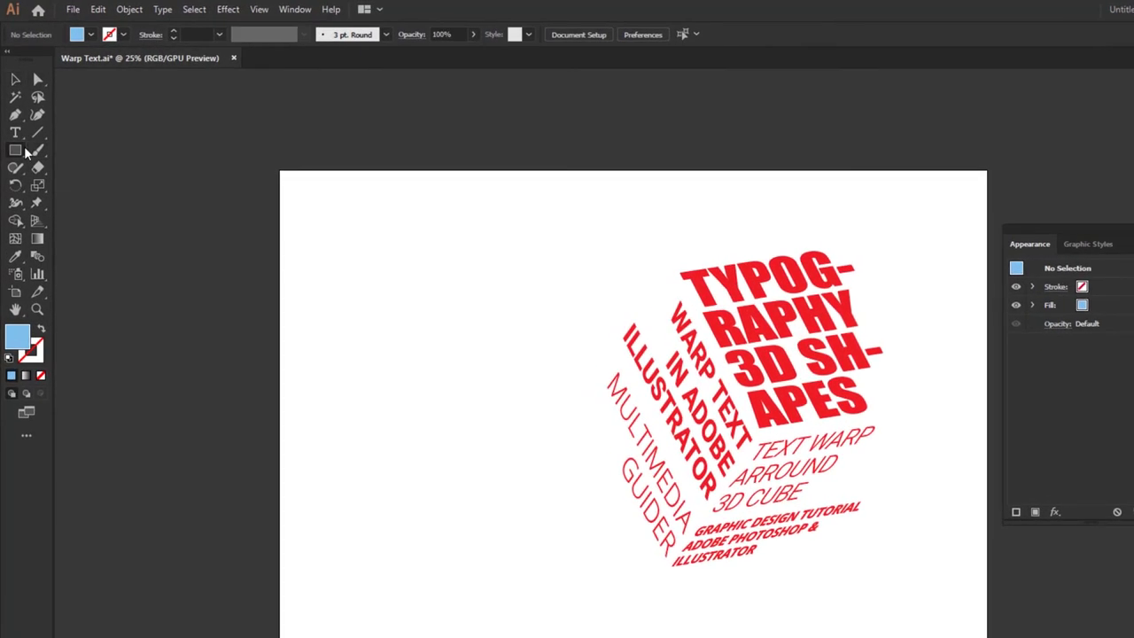
# Draw a 3000 × 2000 px rectangle with the Rectangle tool.
pyautogui.click(27, 152)
pyautogui.click(516, 270)
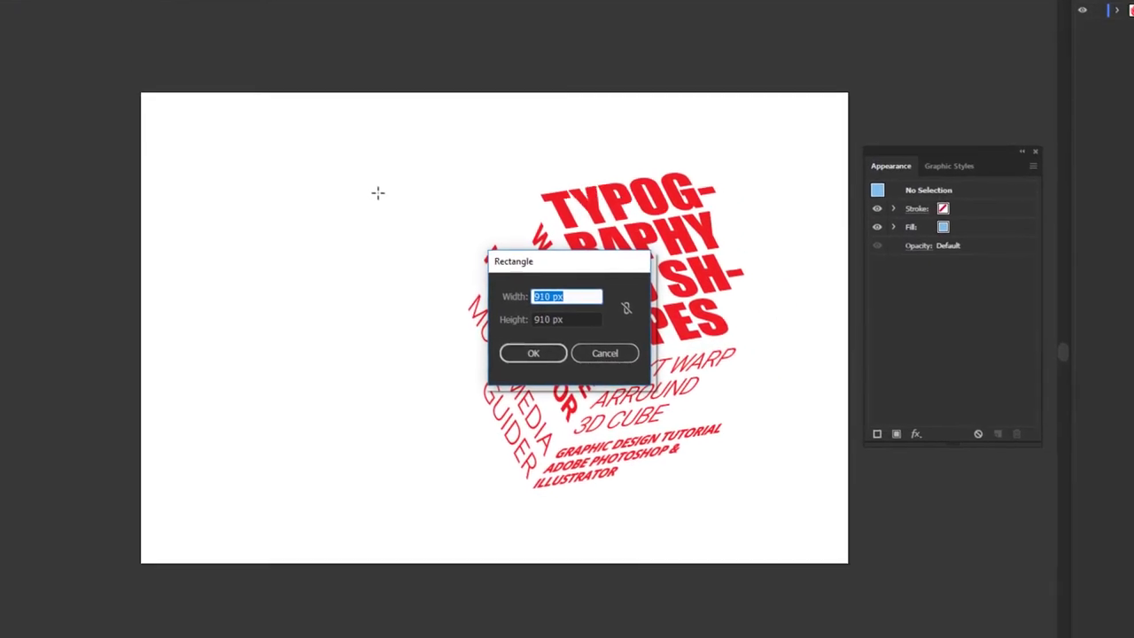
pyautogui.write('3000')
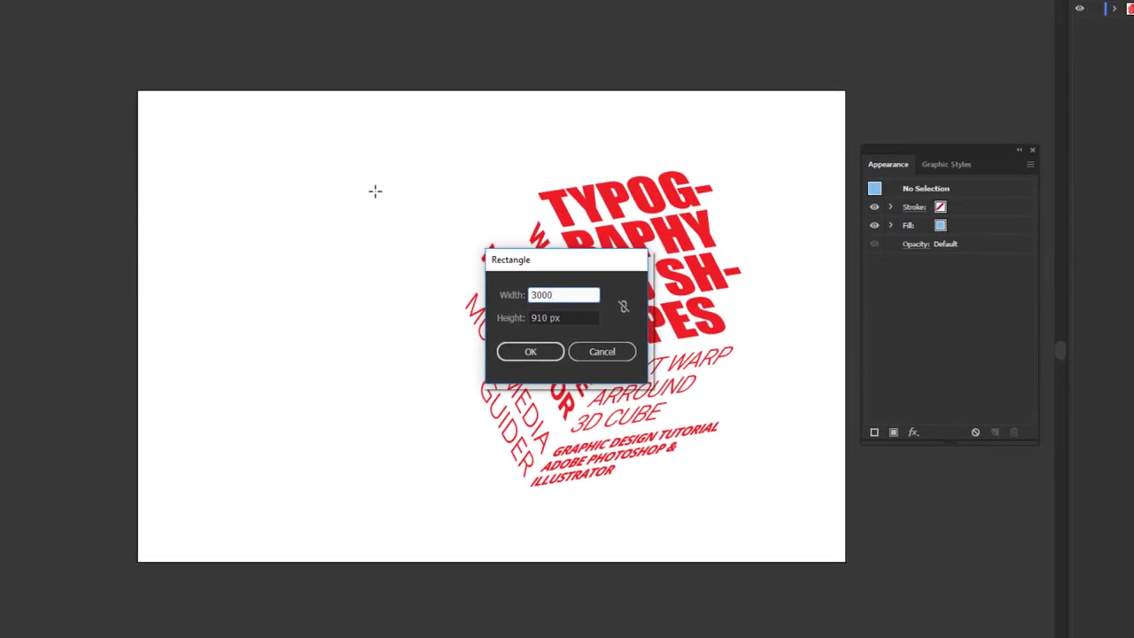
pyautogui.press('Tab')
pyautogui.write('2000')
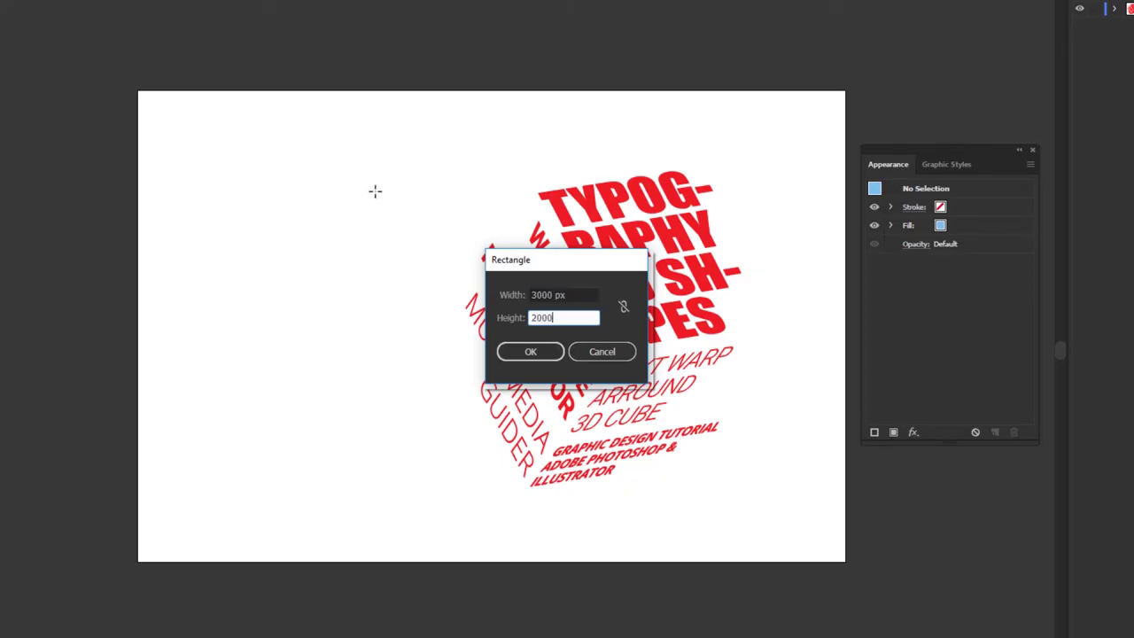
pyautogui.press('Return')
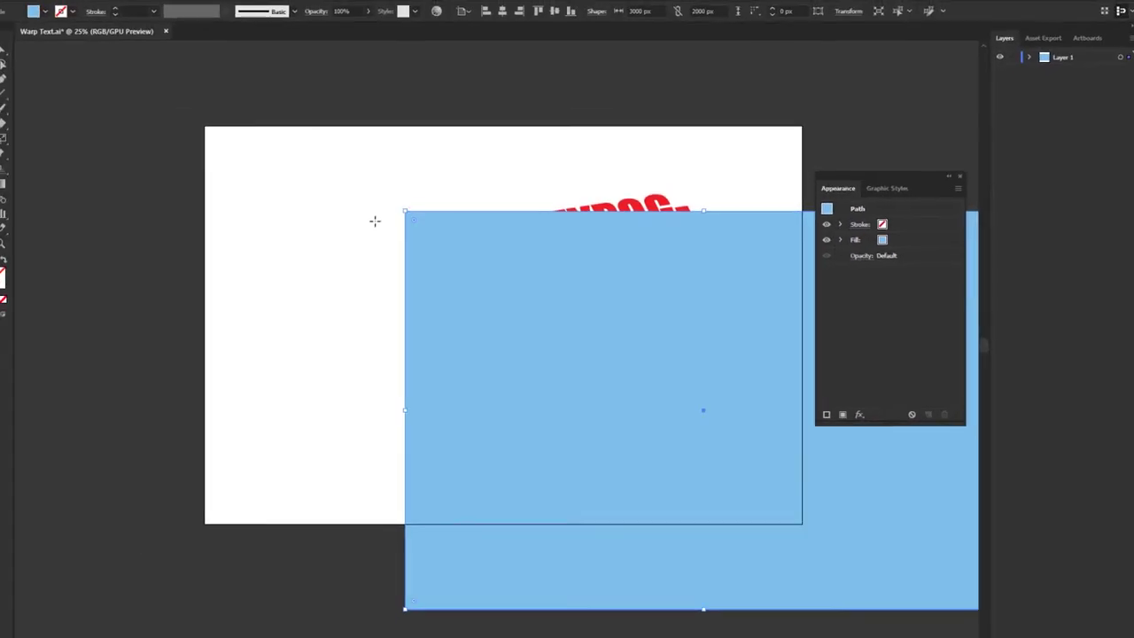
# Centre the rectangle horizontally and vertically relative to the artboard.
pyautogui.click(12, 62)
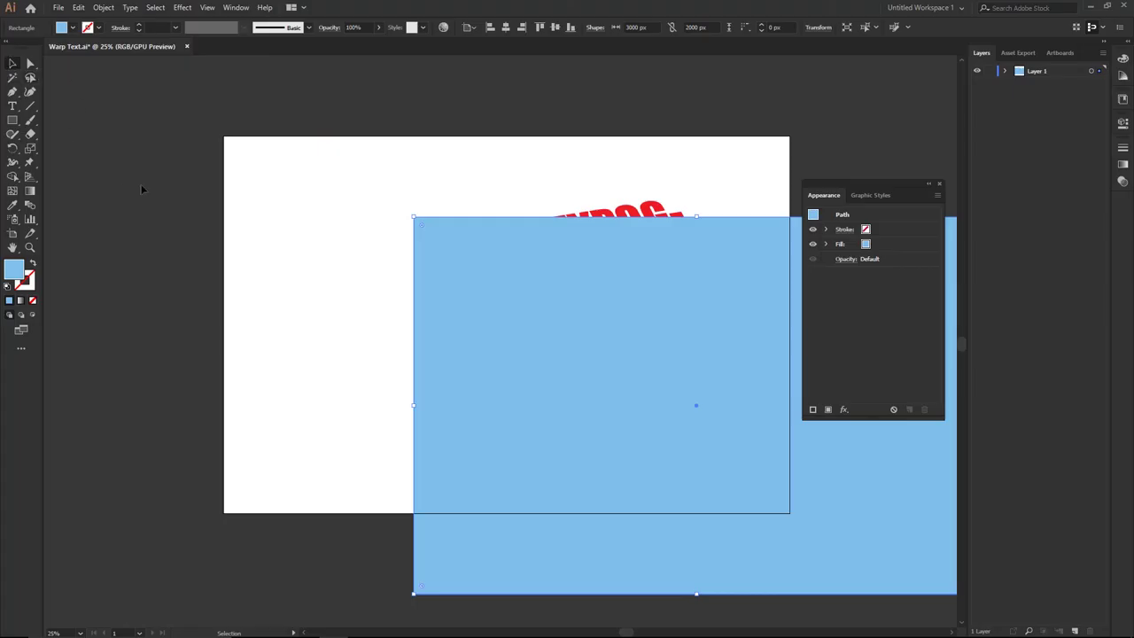
pyautogui.click(939, 184)
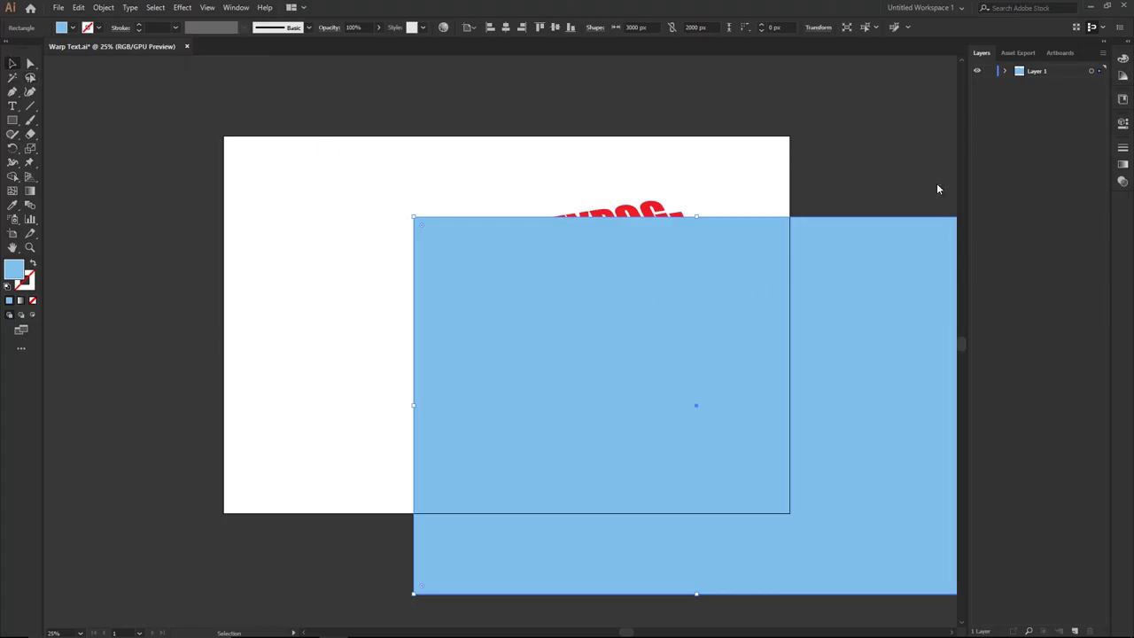
pyautogui.click(467, 28)
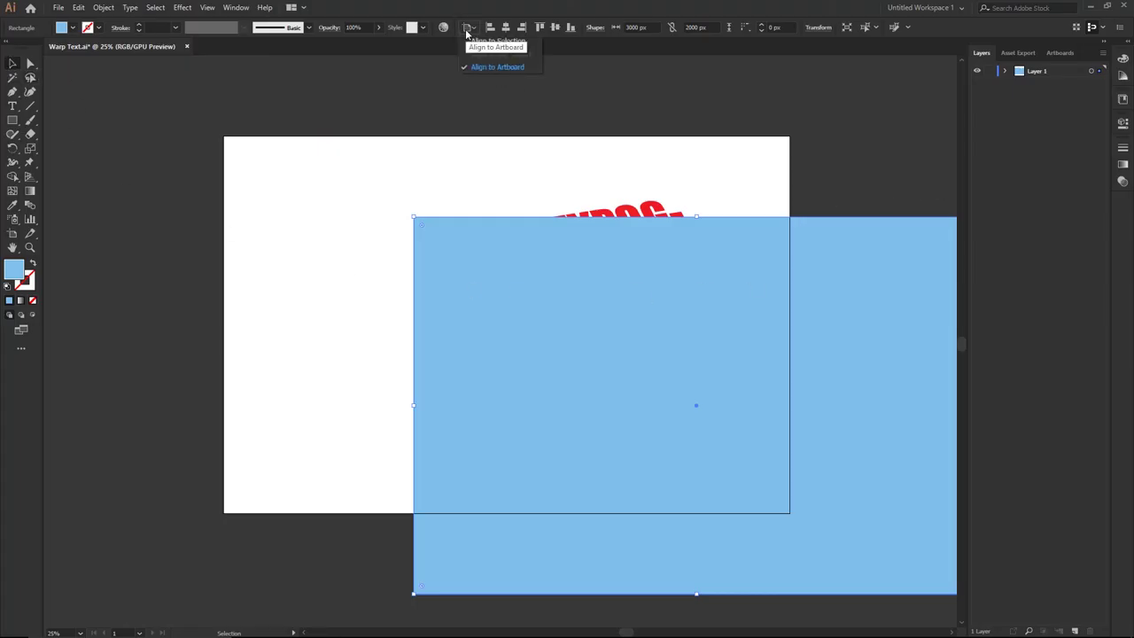
pyautogui.click(486, 68)
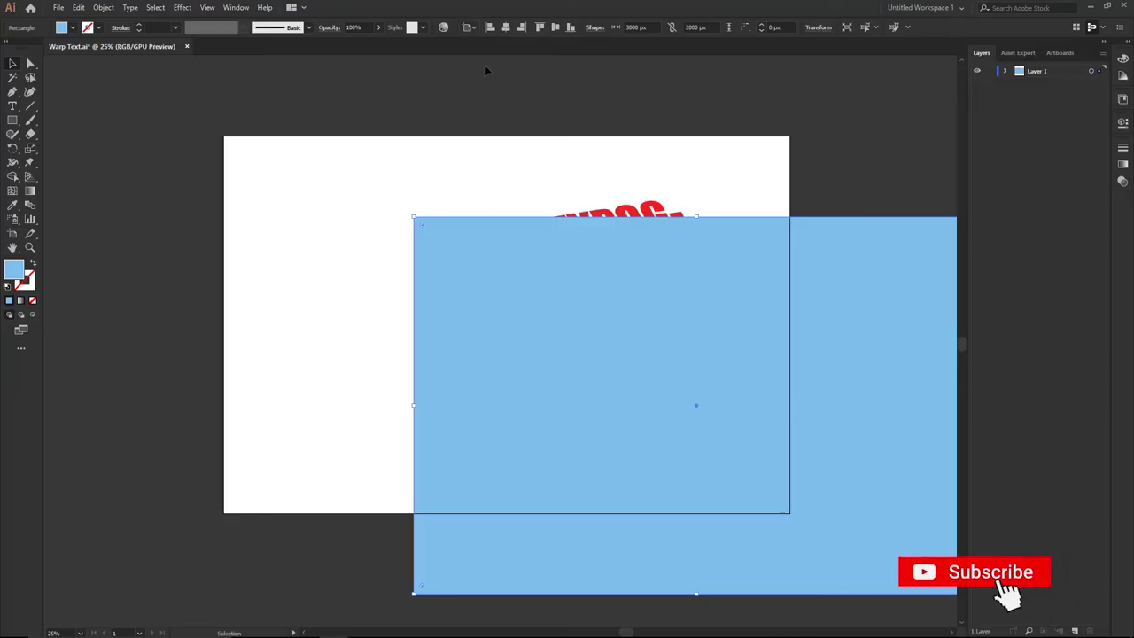
pyautogui.click(505, 33)
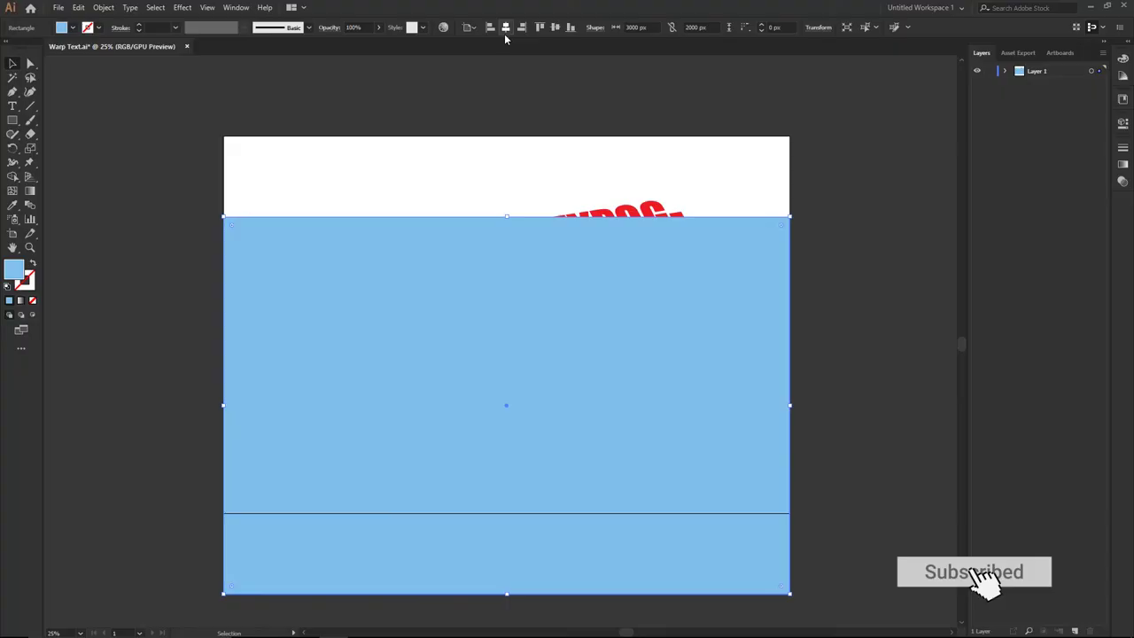
pyautogui.click(554, 31)
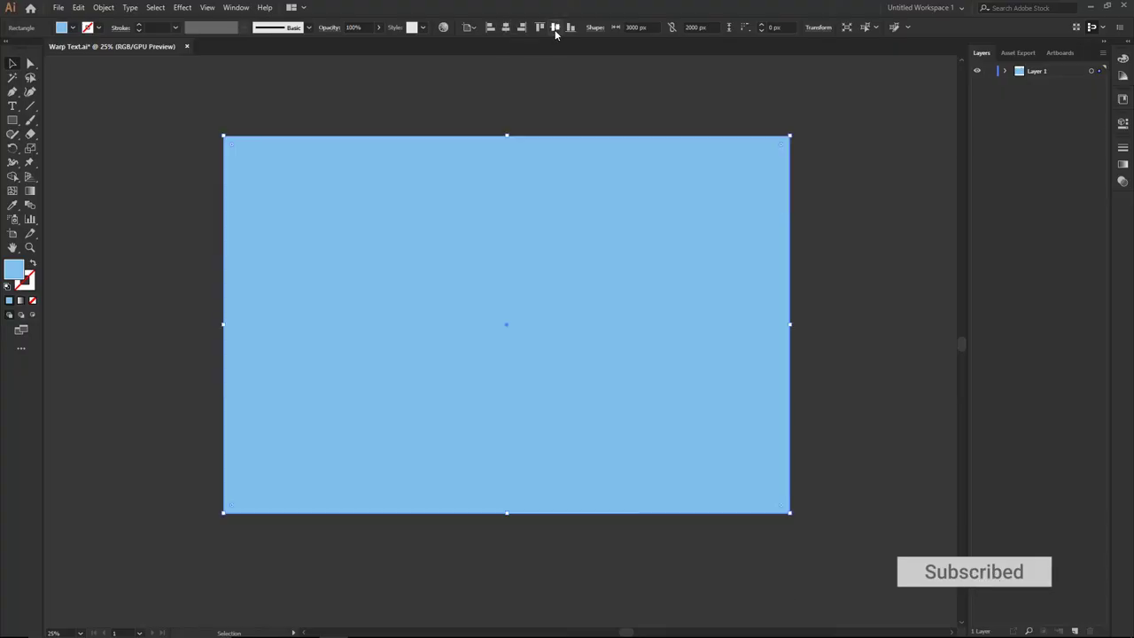
pyautogui.click(1005, 71)
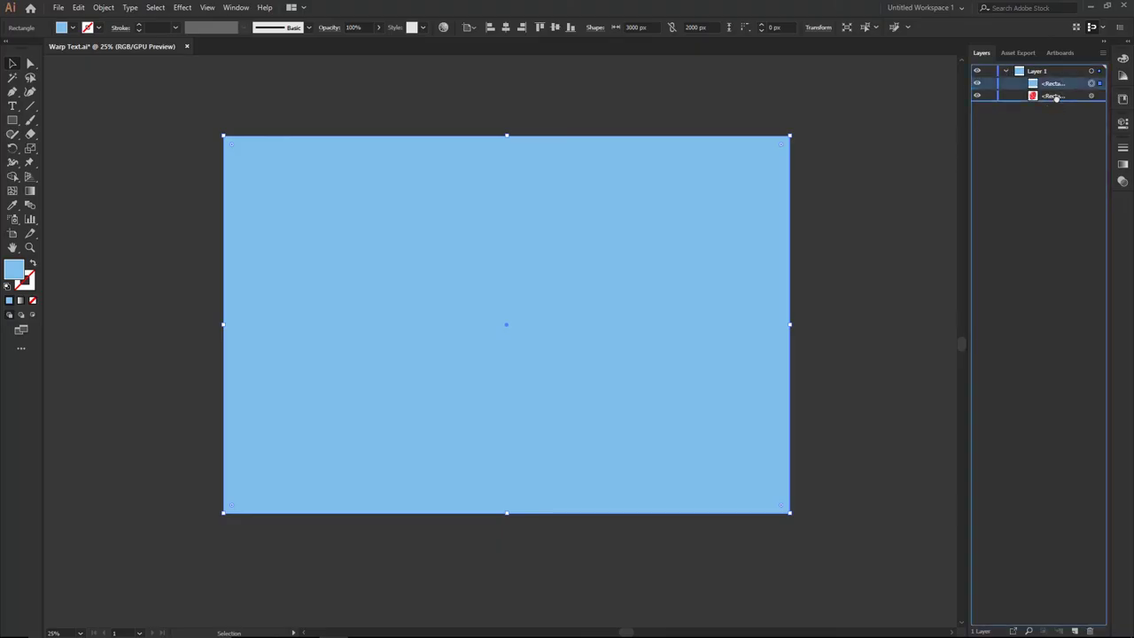
# Move the rectangle beneath the typography cube and fill it yellow, RGB 255/215/64.
pyautogui.moveTo(1052, 83); pyautogui.dragTo(1056, 99)
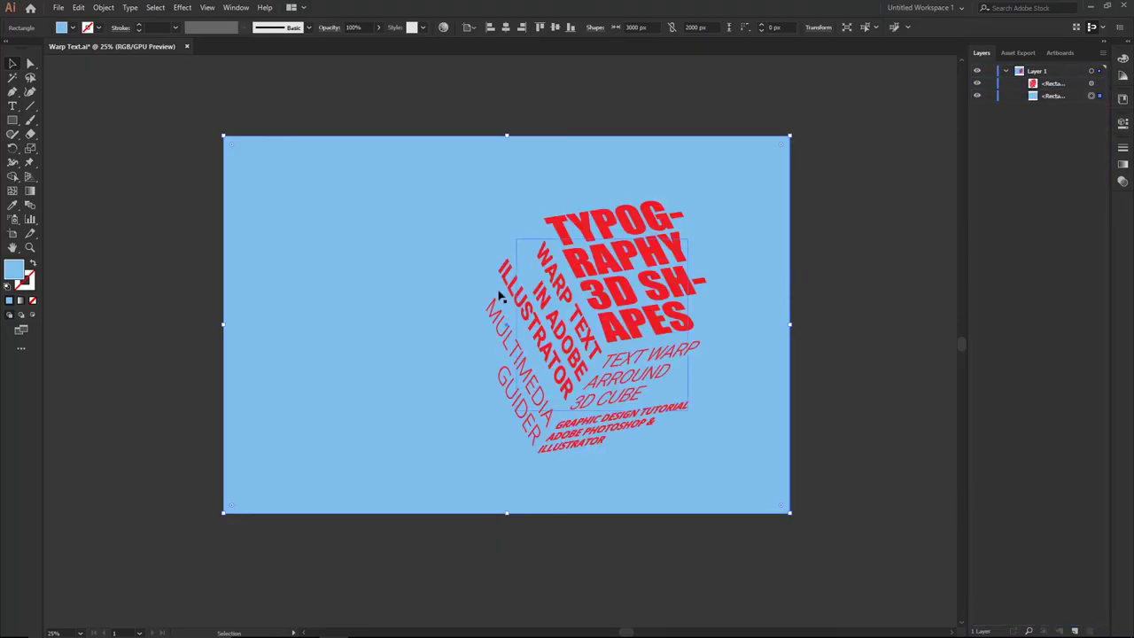
pyautogui.doubleClick(16, 271)
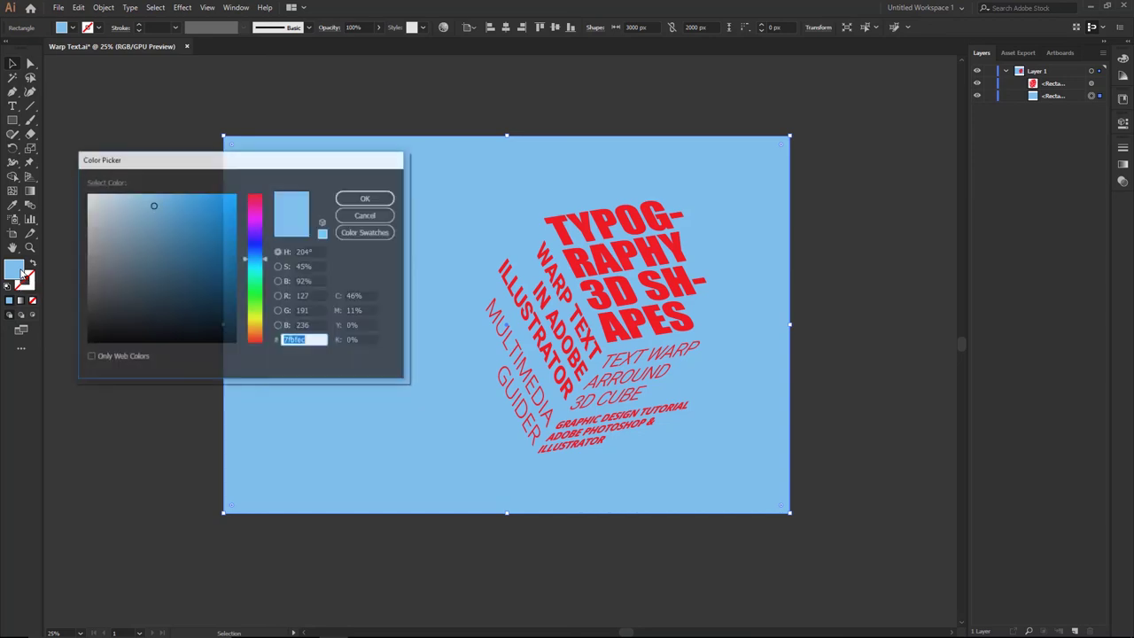
pyautogui.click(310, 296)
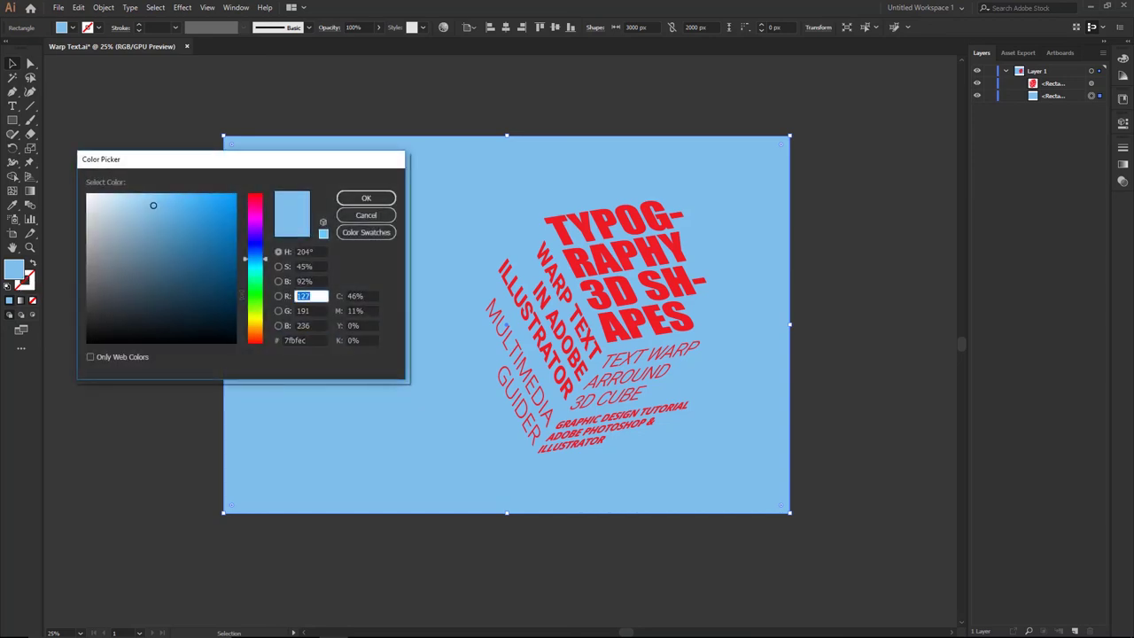
pyautogui.write('255')
pyautogui.press('Tab')
pyautogui.write('215')
pyautogui.press('Tab')
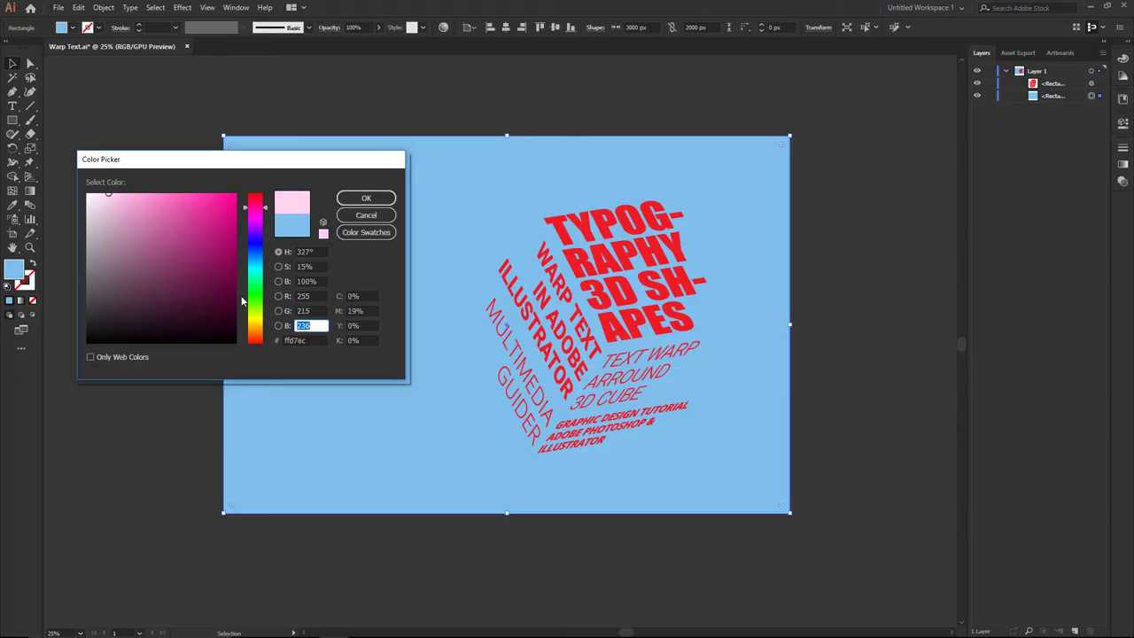
pyautogui.write('64')
pyautogui.press('Return')
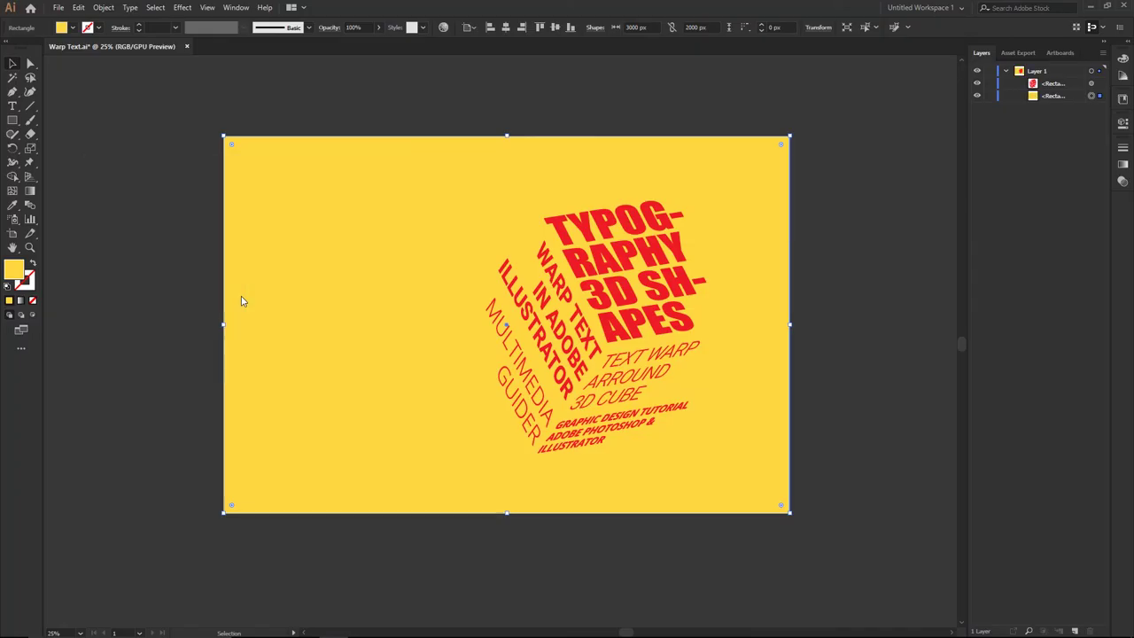
# Shift the typography cube to the left on the artboard.
pyautogui.click(12, 64)
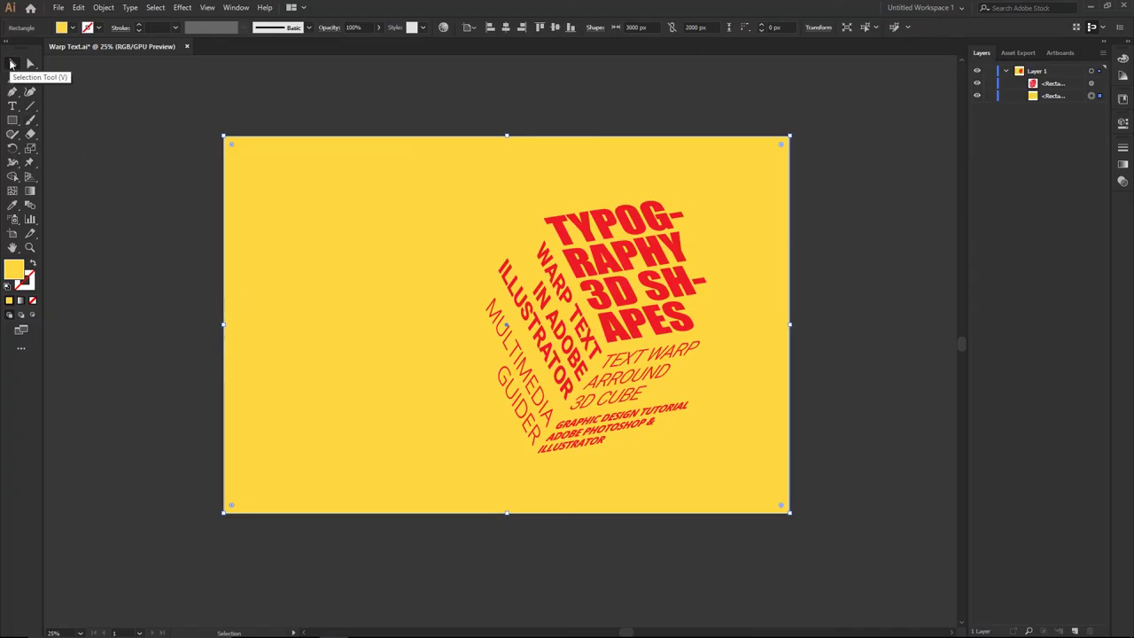
pyautogui.click(624, 296)
pyautogui.moveTo(624, 297); pyautogui.dragTo(537, 290)
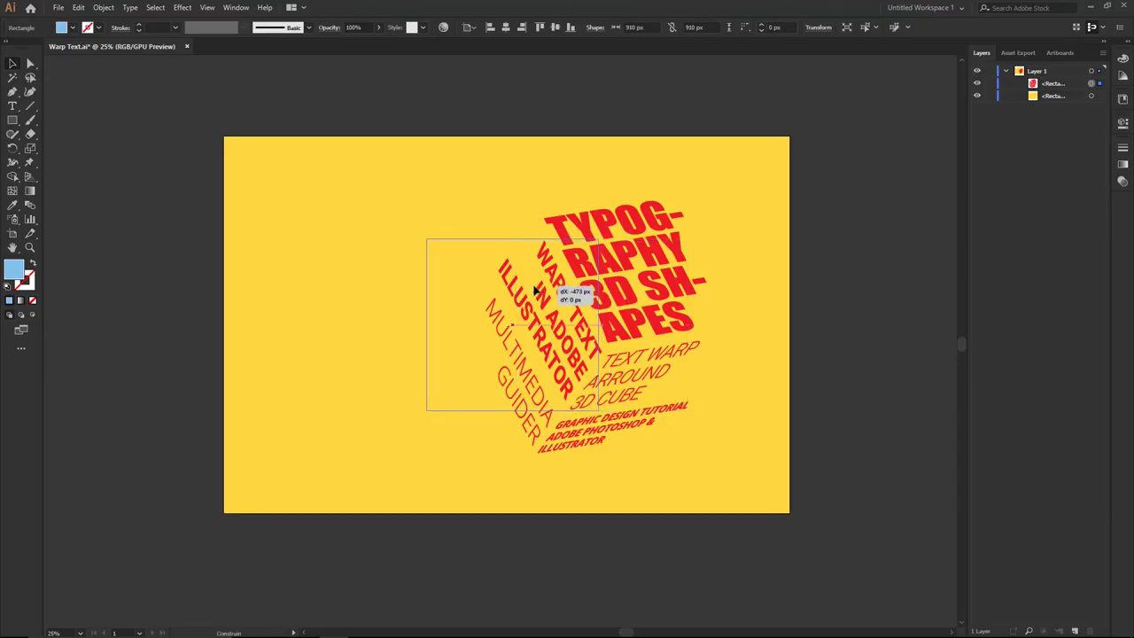
pyautogui.click(809, 303)
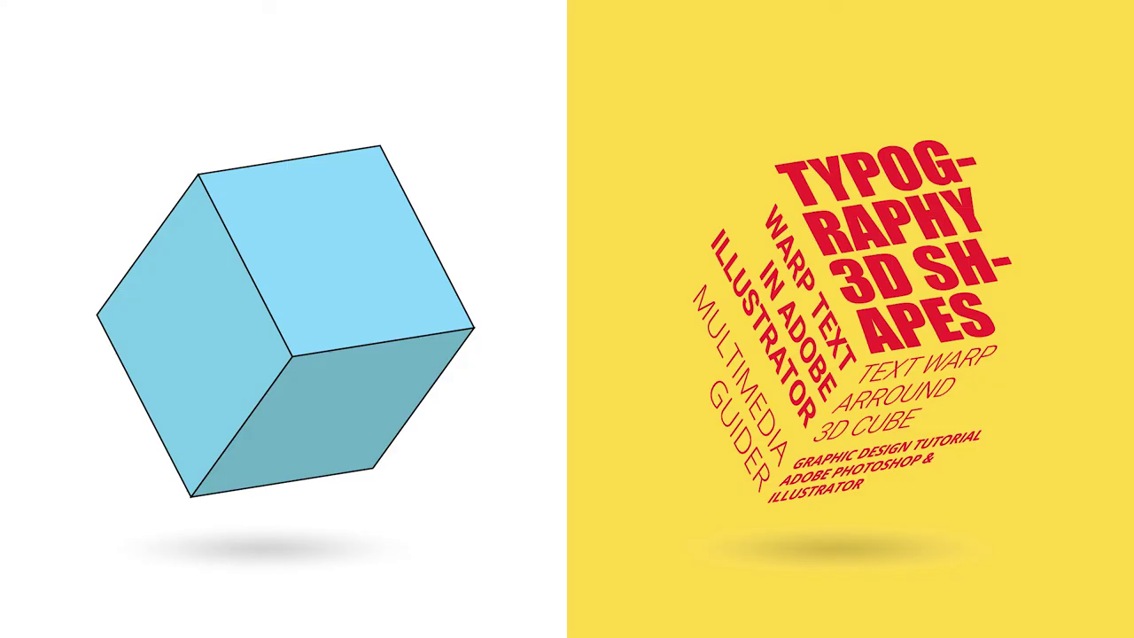